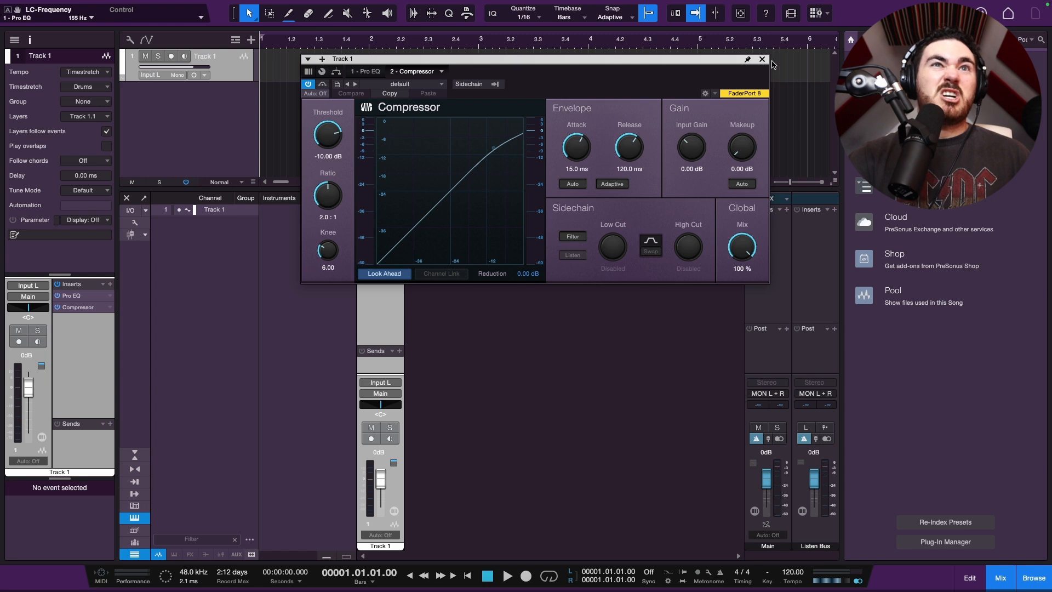
Step: Add a Room Reverb to Track 1's inserts after the Compressor and close the plug-in window
click(400, 199)
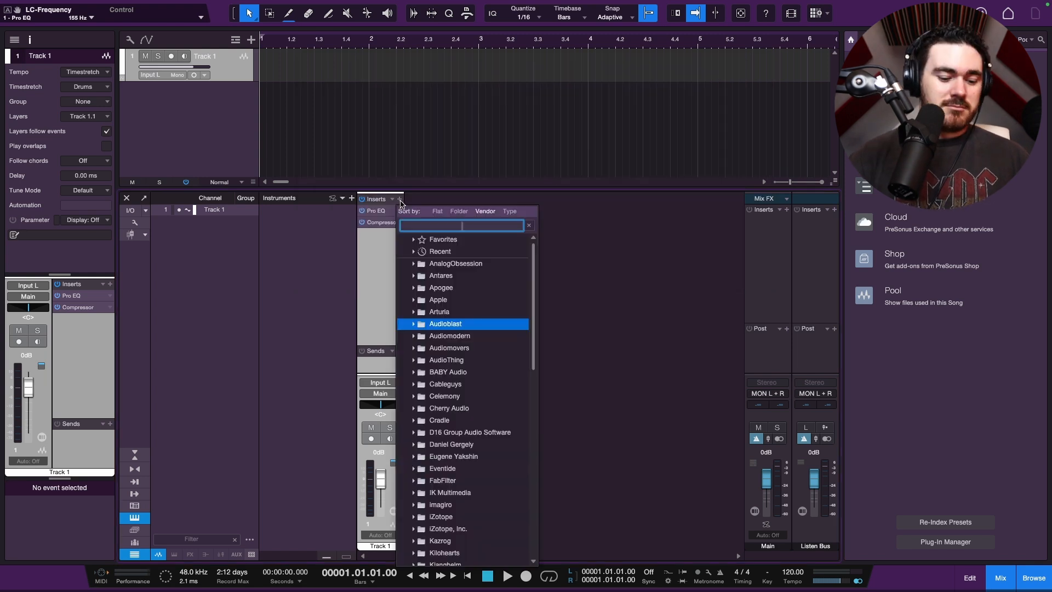
text(reverb)
key(Return)
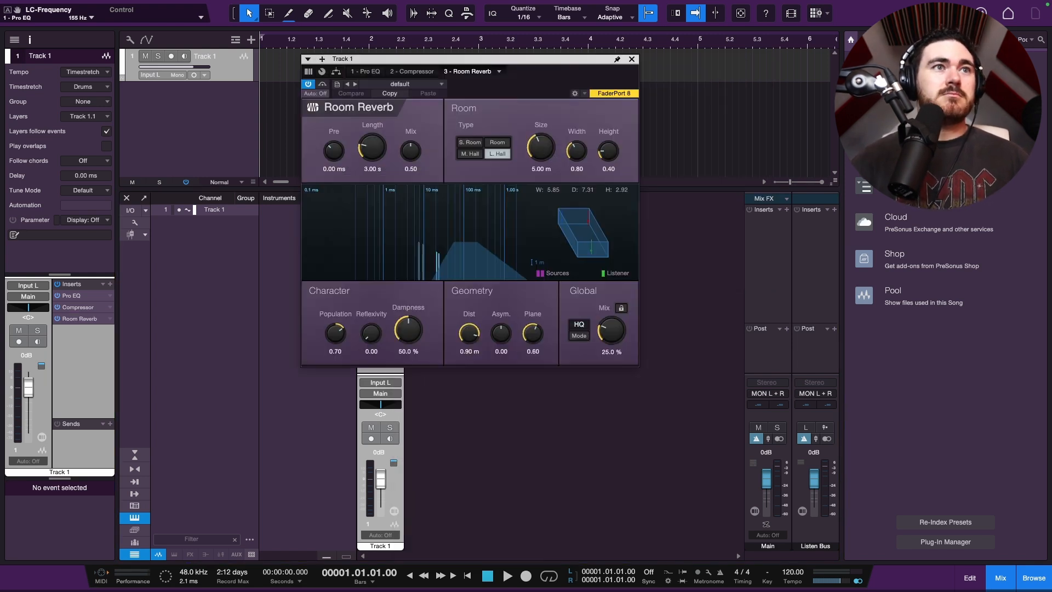
click(636, 59)
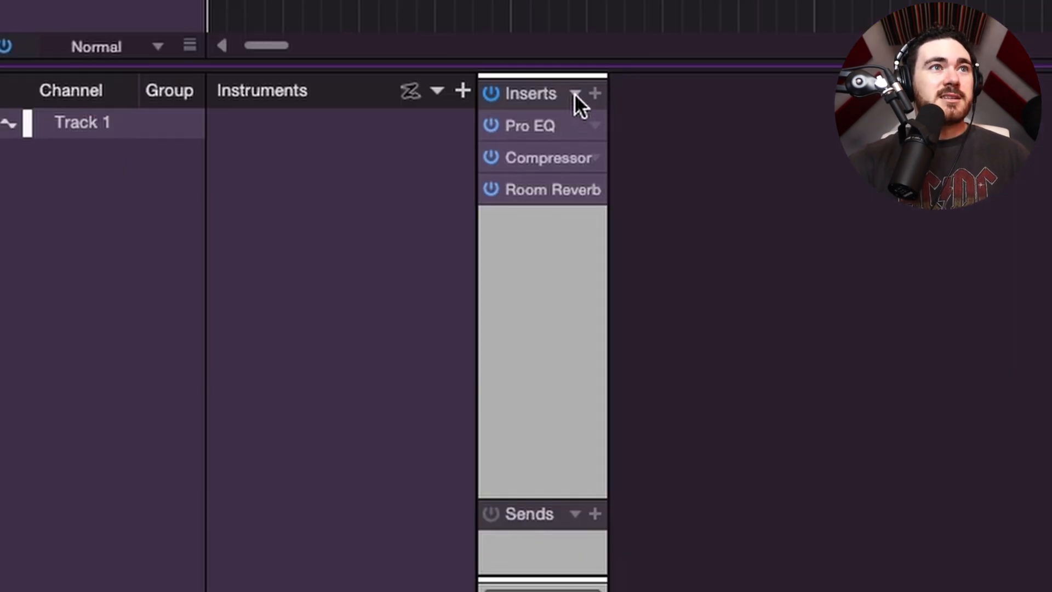
Step: Open the Store FX Chain dialog for Track 1's inserts, review the available subfolders and cancel without storing
click(574, 93)
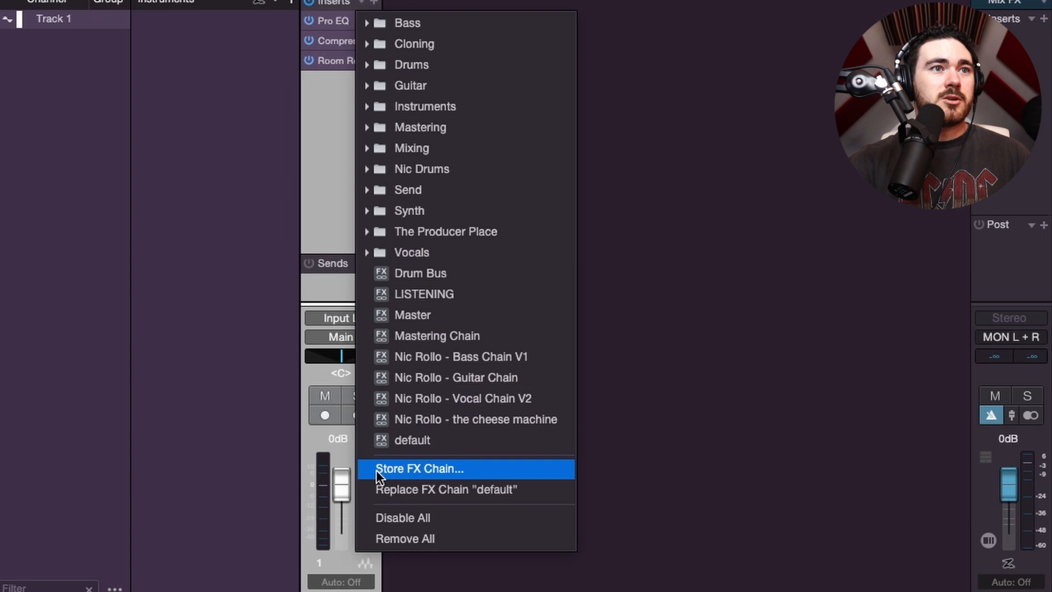
click(386, 470)
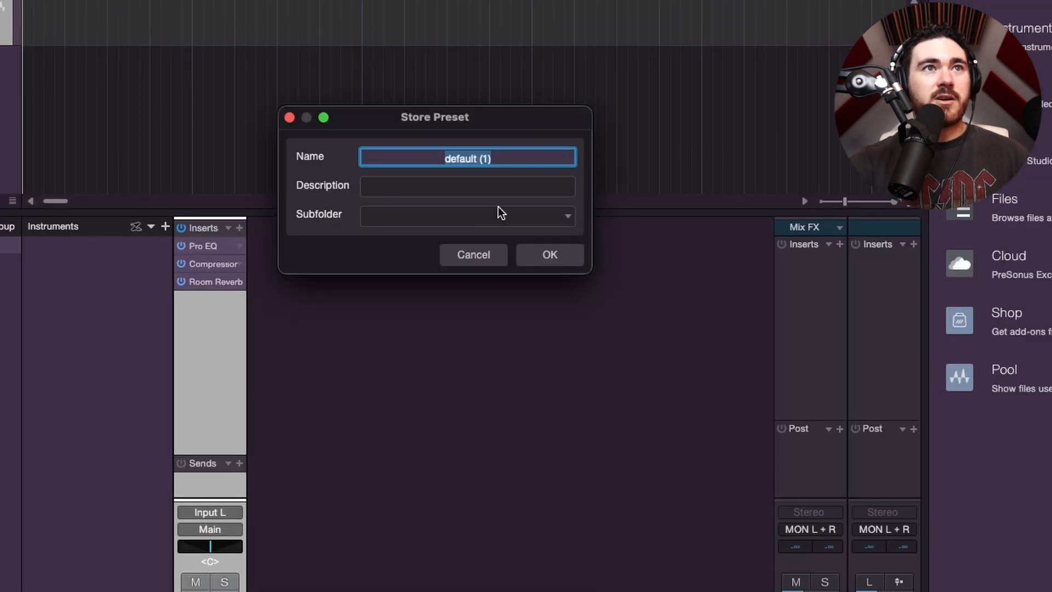
click(566, 215)
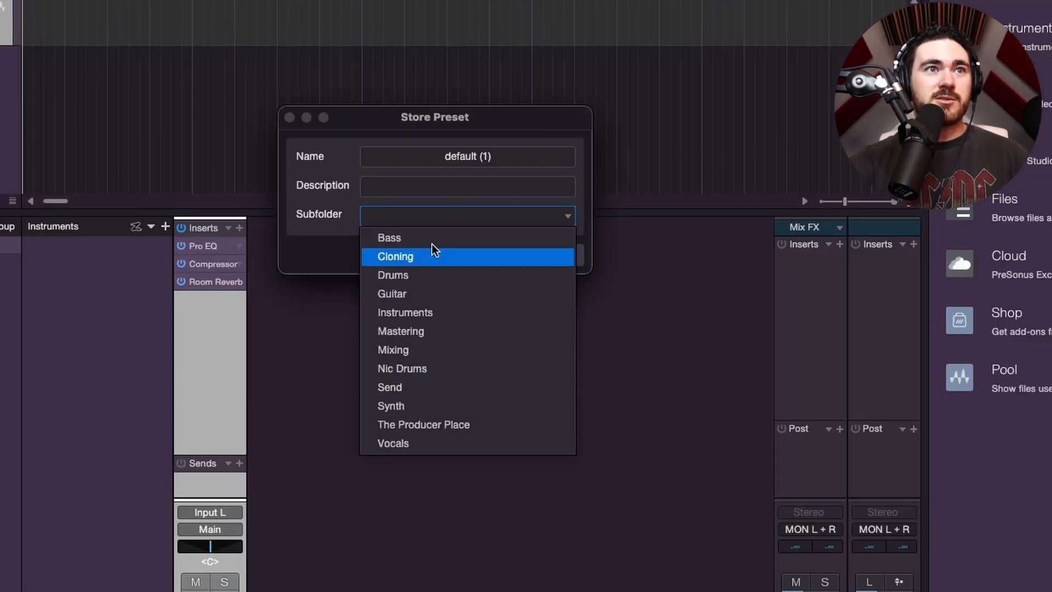
click(489, 162)
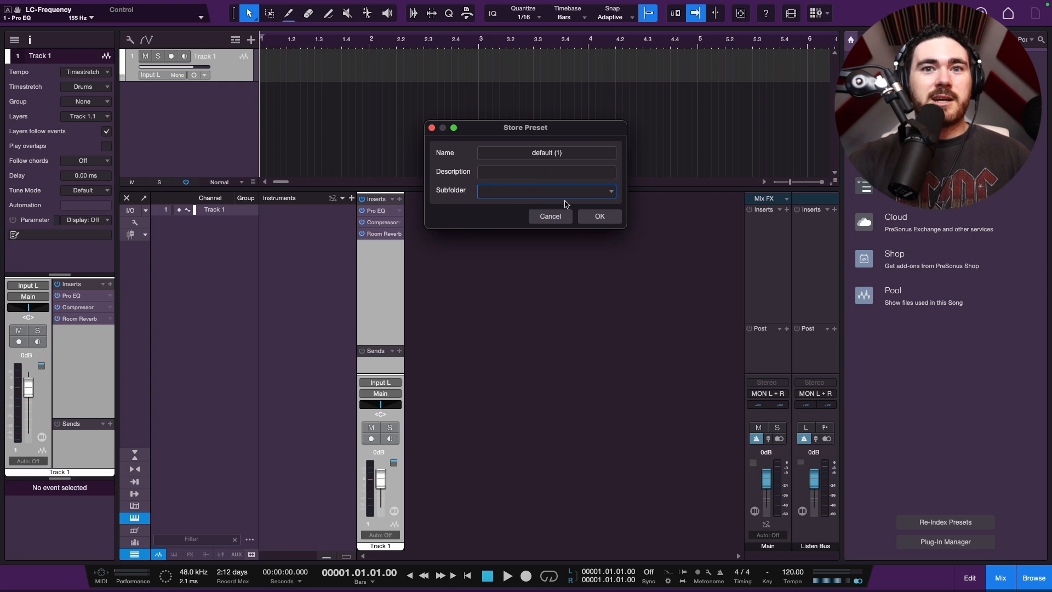
click(612, 192)
click(537, 146)
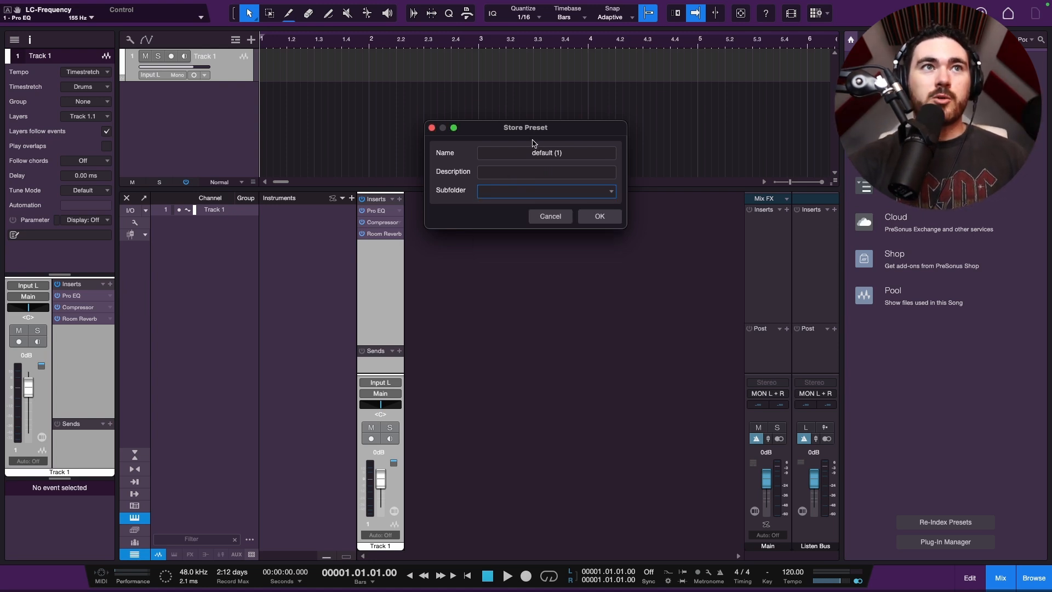
click(548, 217)
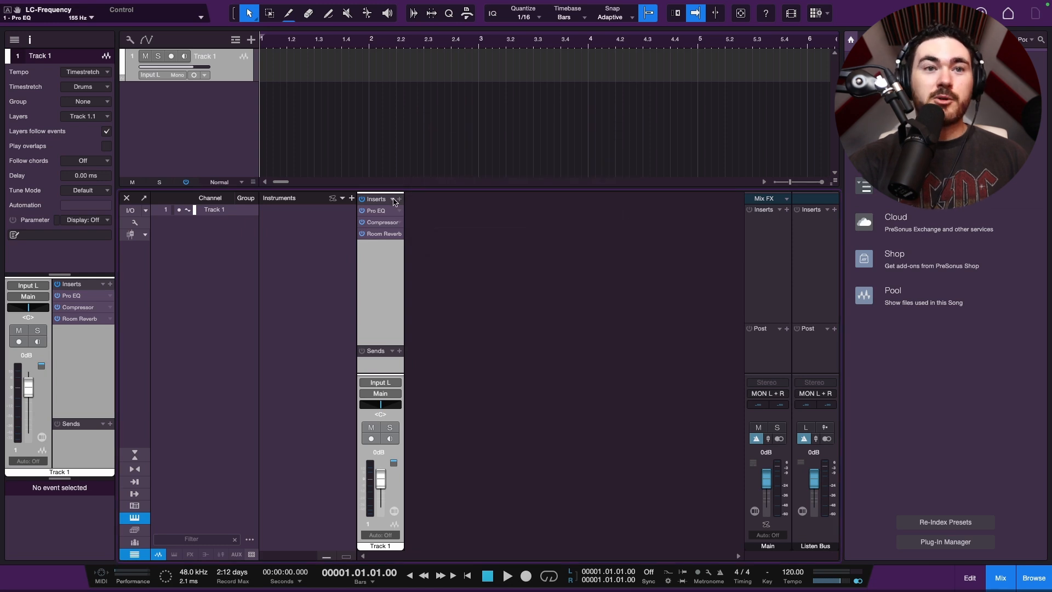
Step: Examine the stored FX chains in The Producer Place folder of Track 1's insert presets
click(393, 200)
click(444, 334)
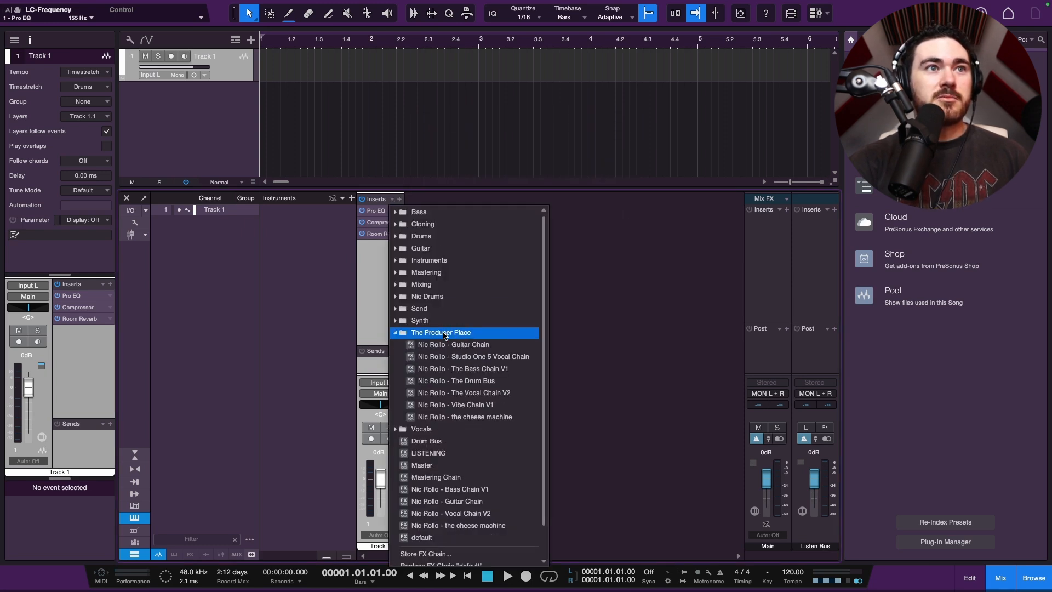
click(360, 400)
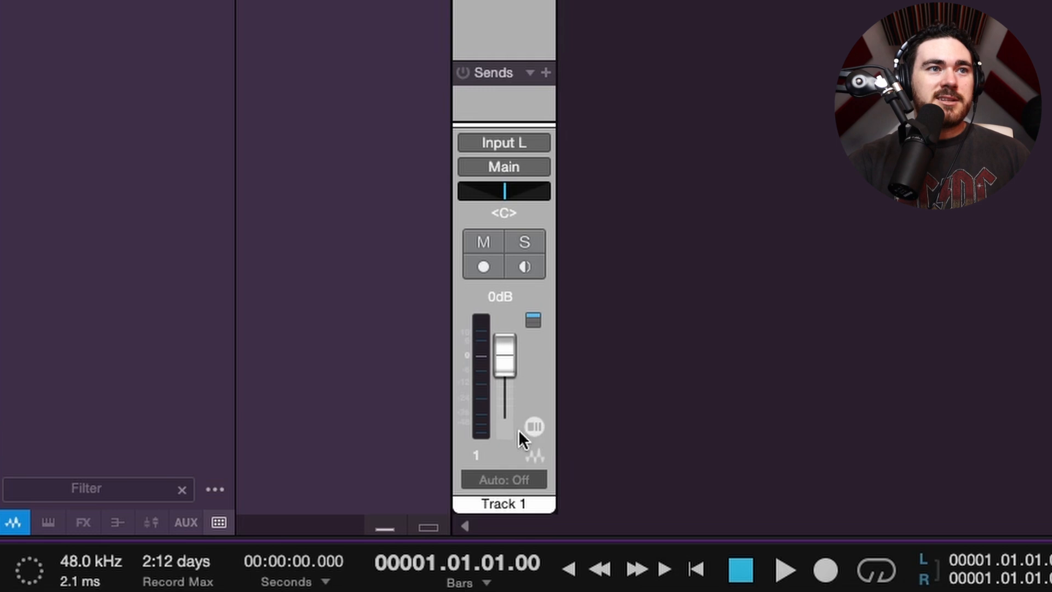
Step: Open Track 1's Channel Editor, show its macro controls and move the window lower over the mixer
click(534, 426)
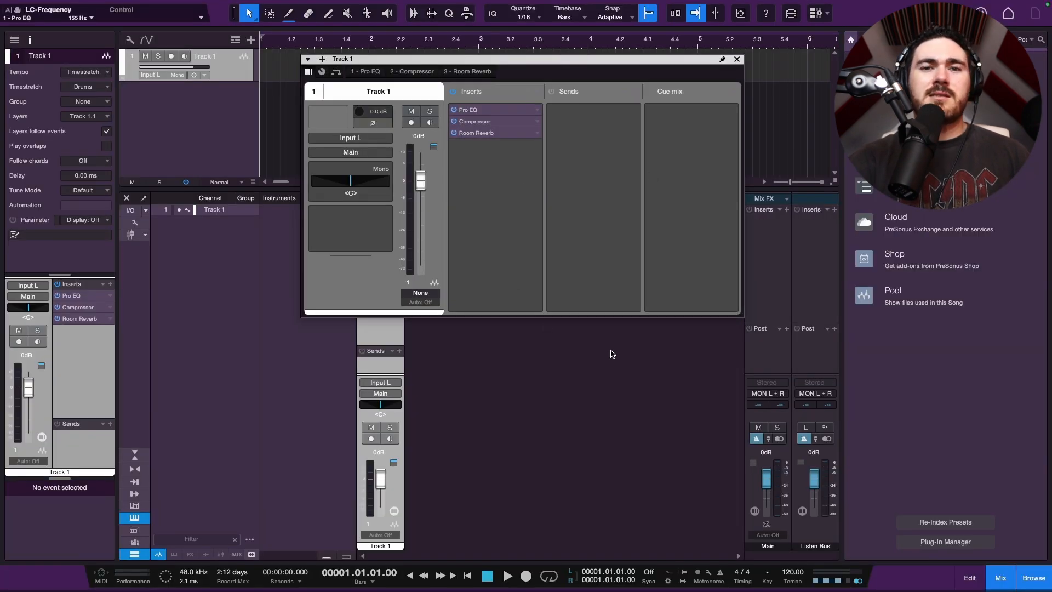
click(323, 72)
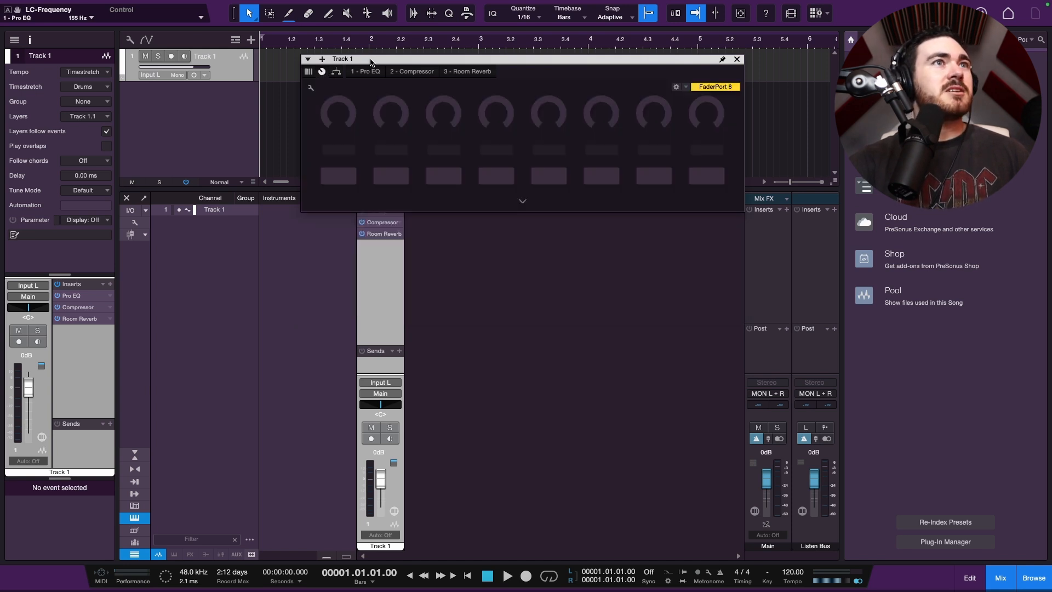
drag(370, 61, 275, 165)
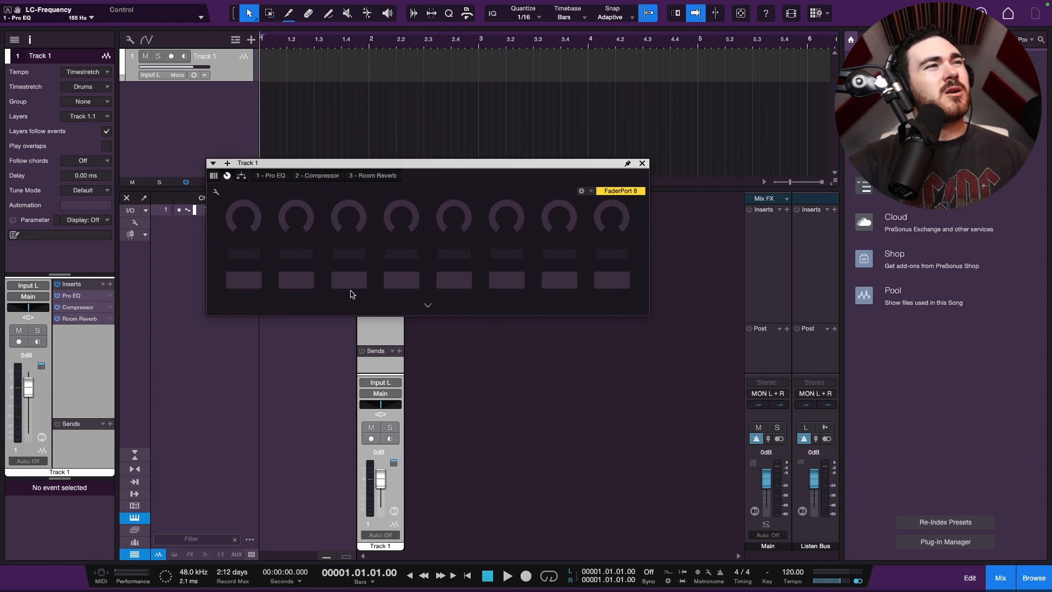
Step: Connect the Pro EQ's LC-Frequency to the first knob of Track 1's channel macro controls
click(279, 179)
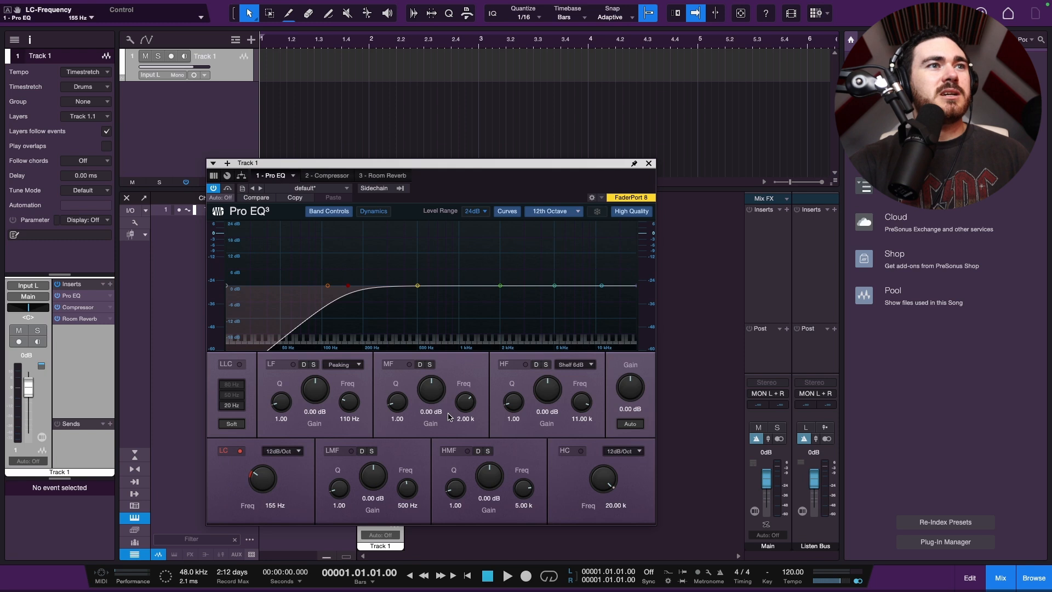
right_click(258, 490)
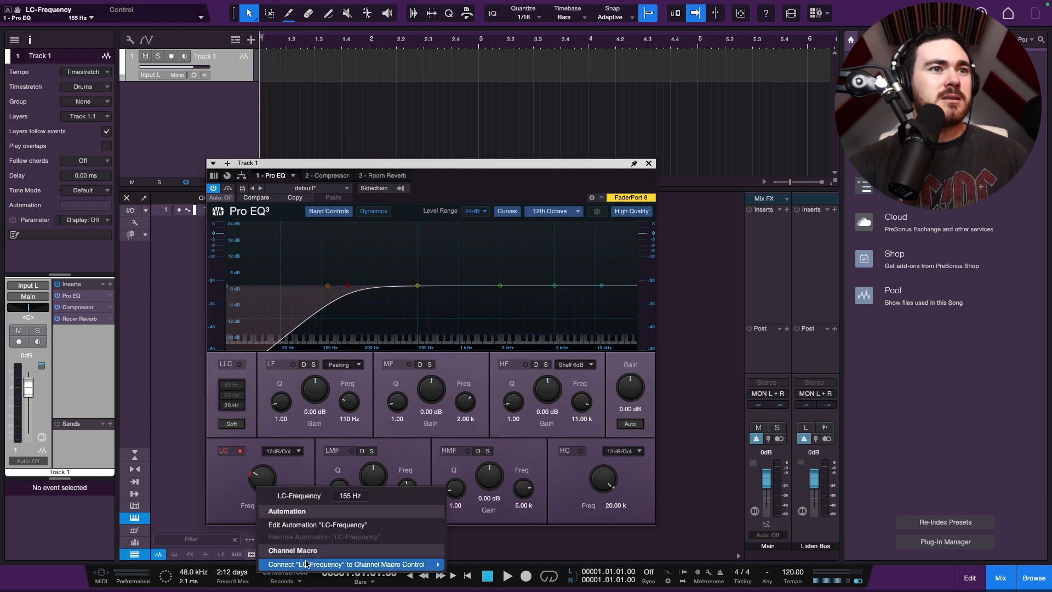
mouse_move(309, 567)
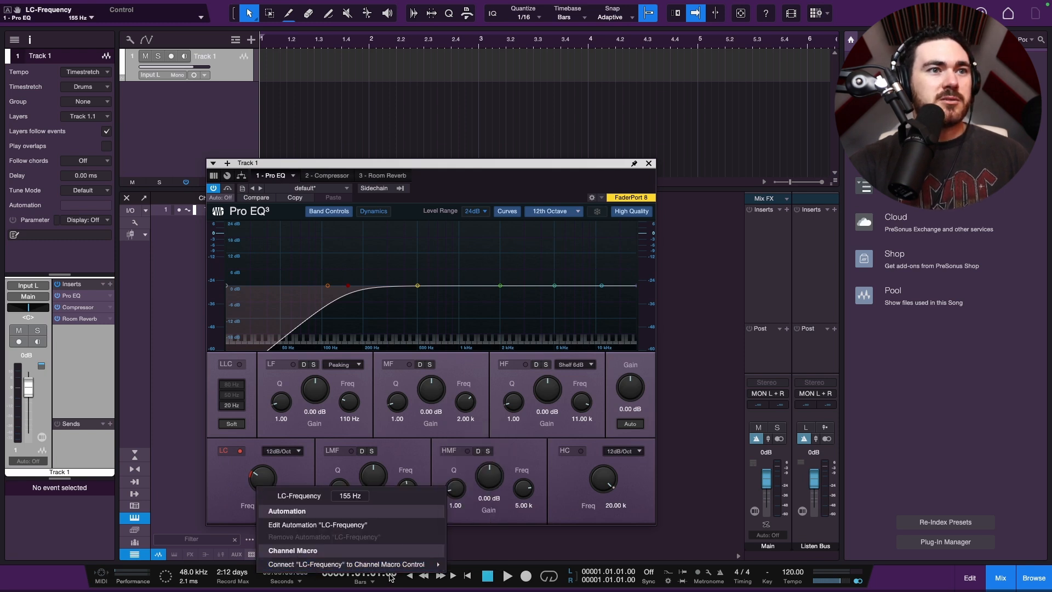
click(475, 431)
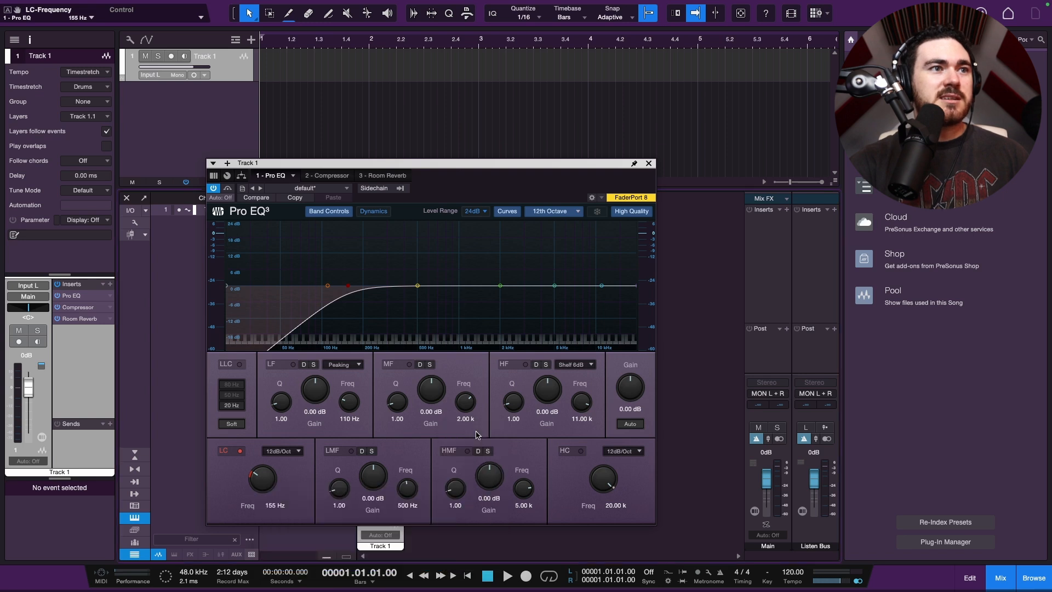
Step: Test the LC-Frequency macro knob: raise it to about 6.92 kHz, check the Pro EQ curve, and lower it to about 184 Hz
click(227, 176)
drag(250, 230, 246, 204)
click(270, 176)
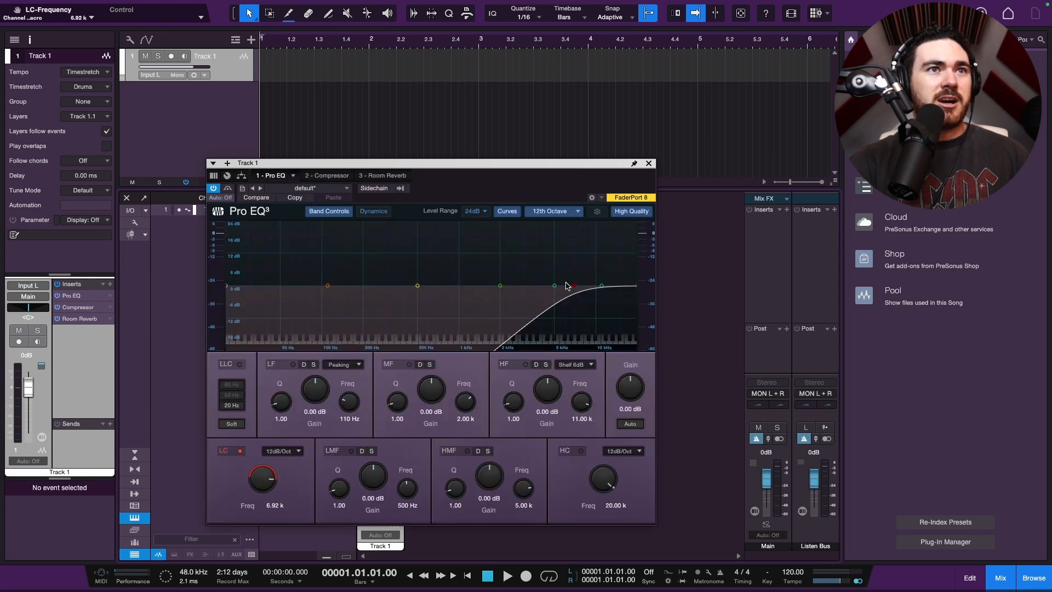
click(228, 176)
drag(250, 214, 240, 263)
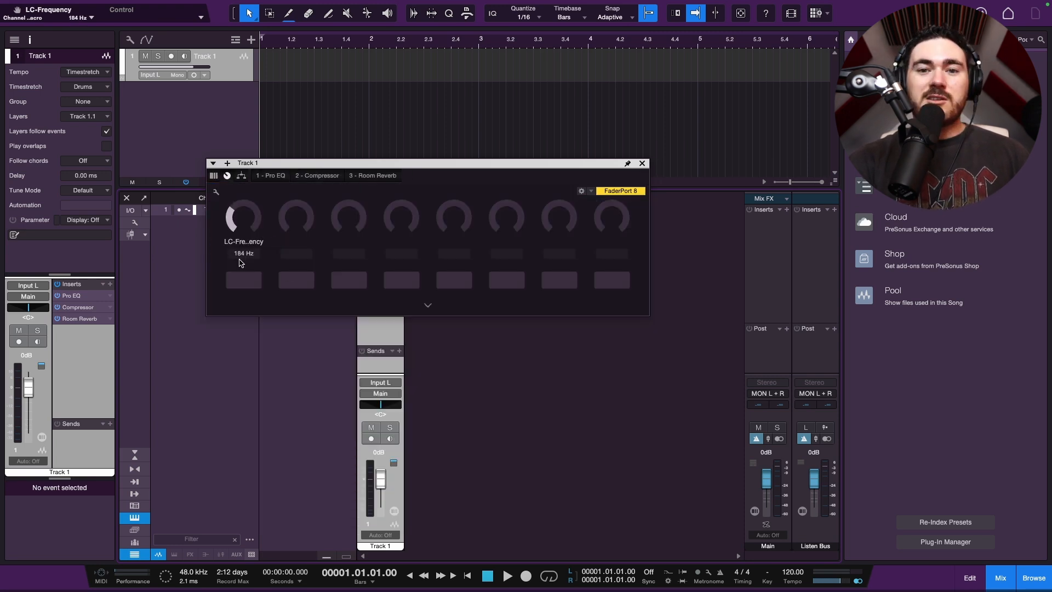
Step: Open the mapping editor of Track 1's macro controls and reposition its window
click(217, 195)
drag(367, 164, 387, 139)
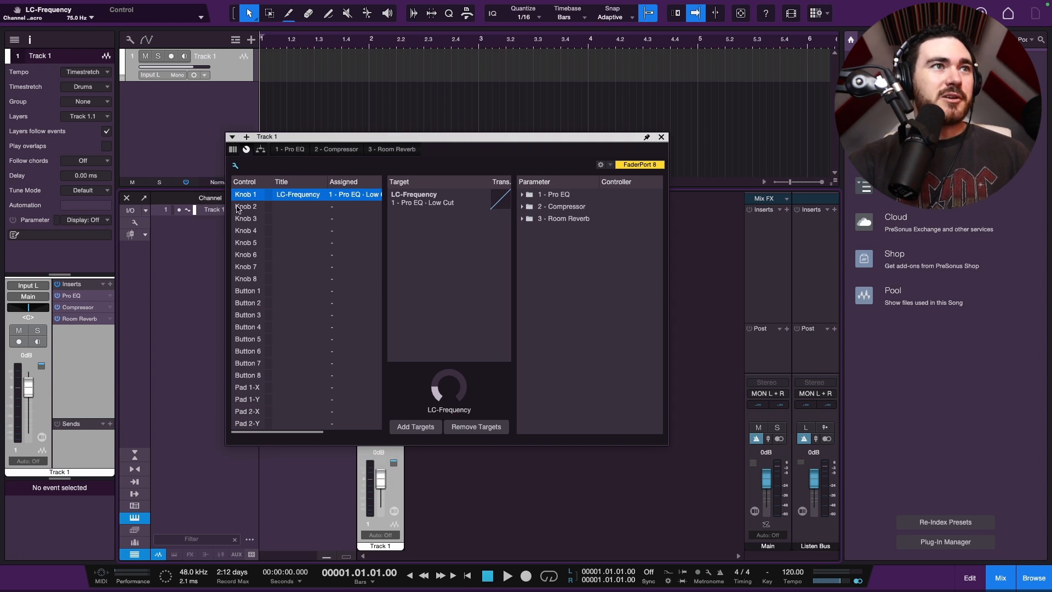
Step: Examine the assignable knob, button and pad slots in the macro mapping list
click(331, 206)
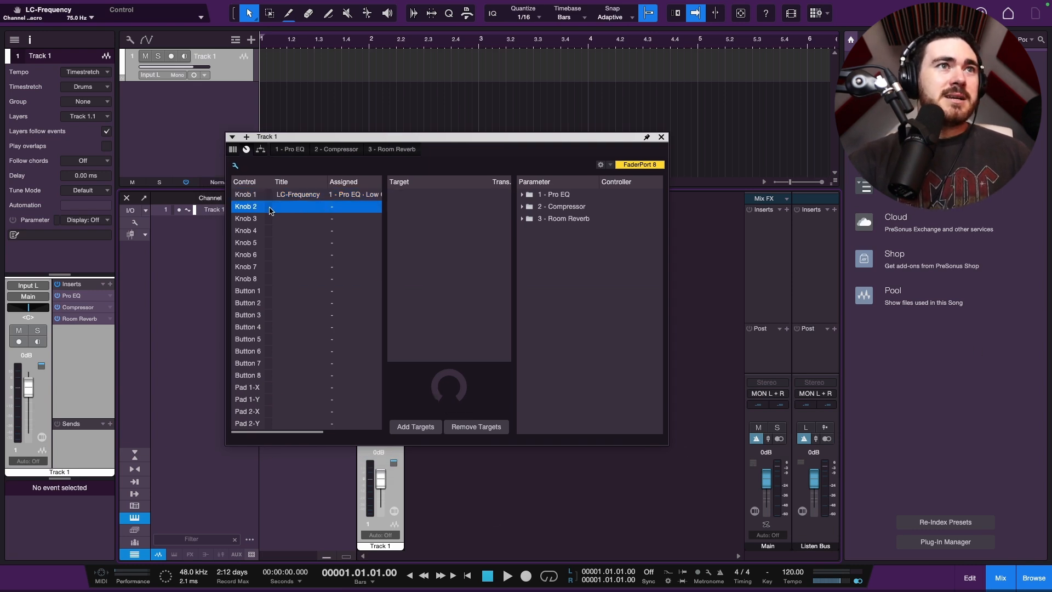
click(244, 195)
click(243, 279)
click(246, 302)
click(248, 376)
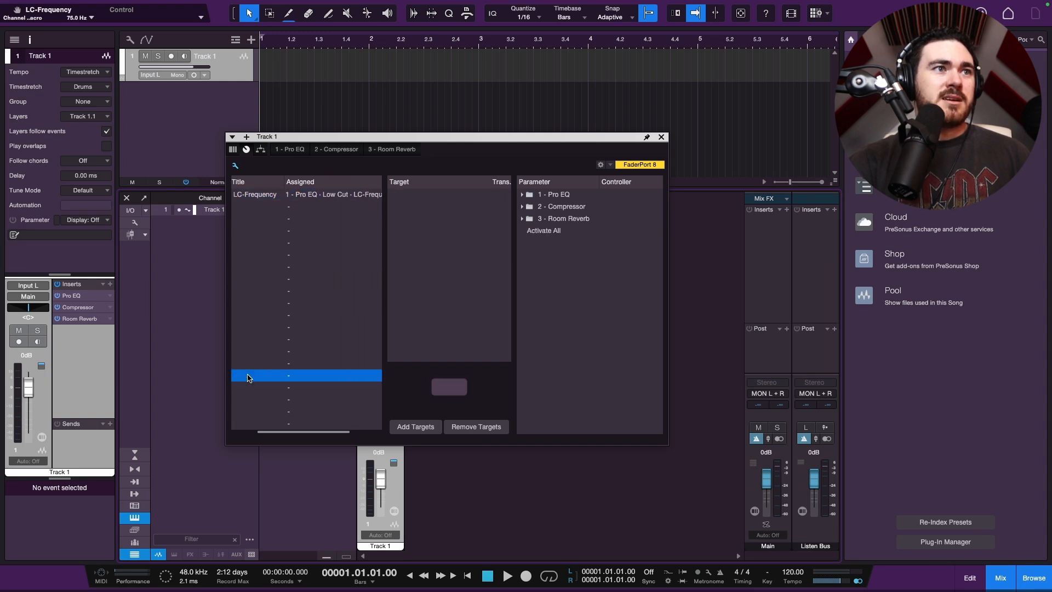
click(250, 399)
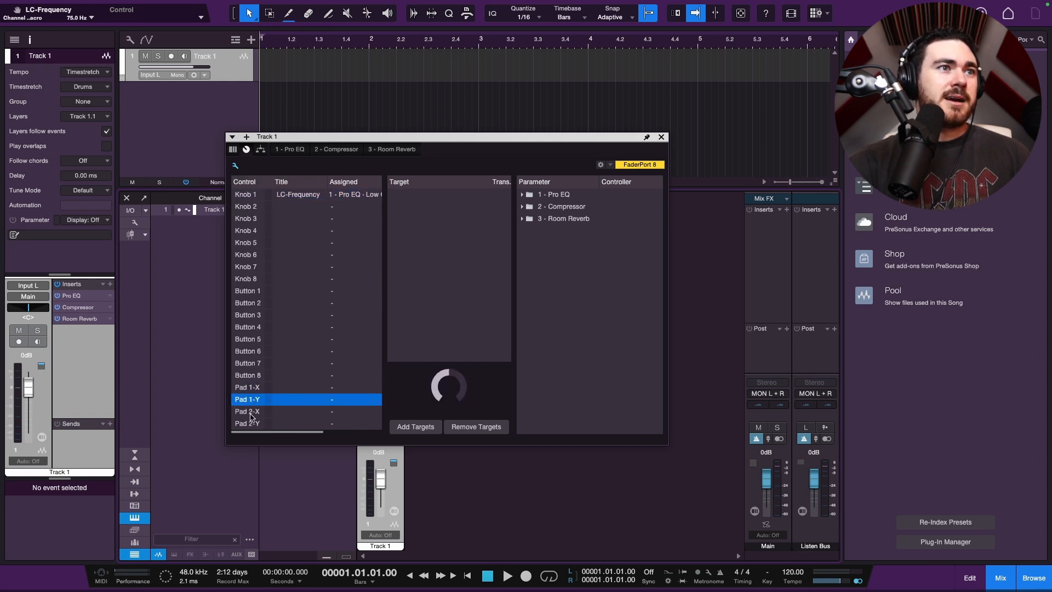
click(250, 416)
click(252, 425)
Step: Add the Pro EQ's LC-Slope from the Low Cut group to Knob 1 as a second target
click(246, 195)
click(521, 195)
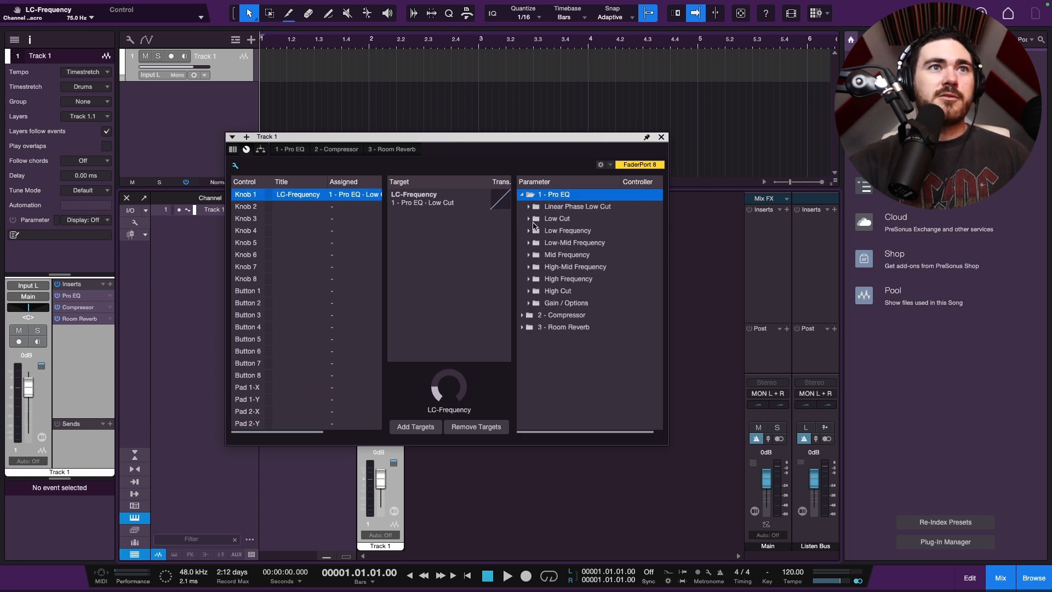
click(530, 219)
drag(560, 236, 314, 194)
Step: Remove all targets from Knob 1
click(466, 248)
key(super+a)
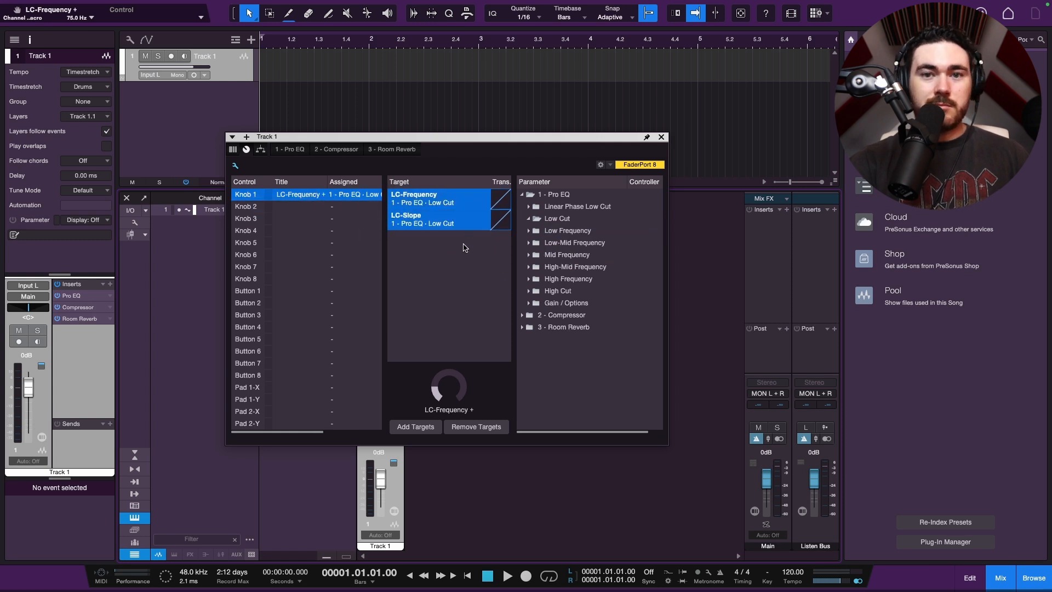
click(479, 422)
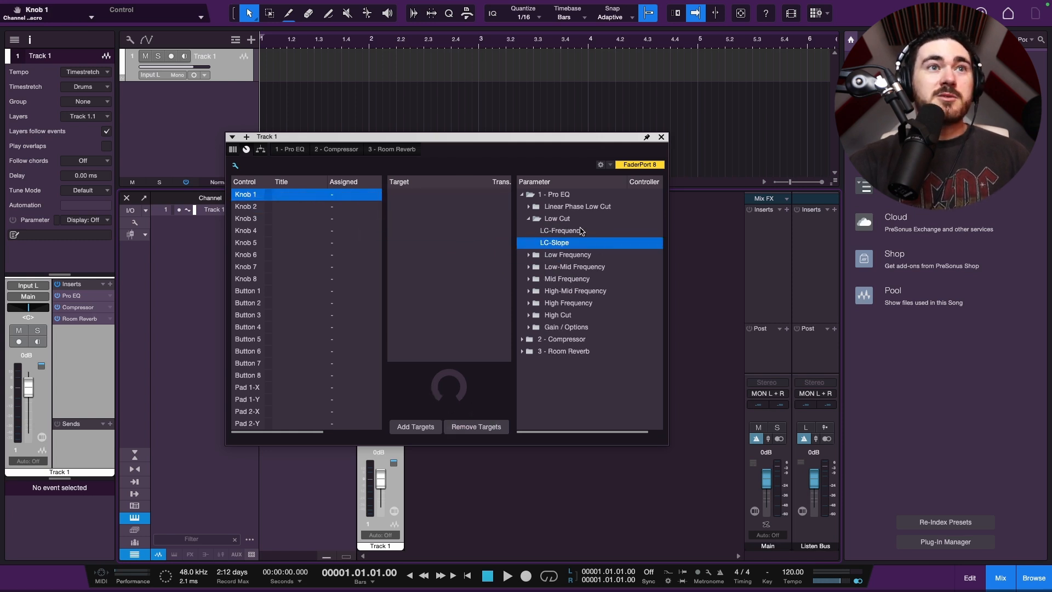
Step: Assign the Compressor's Threshold from the Curve group to Knob 2
click(522, 194)
click(523, 208)
click(525, 219)
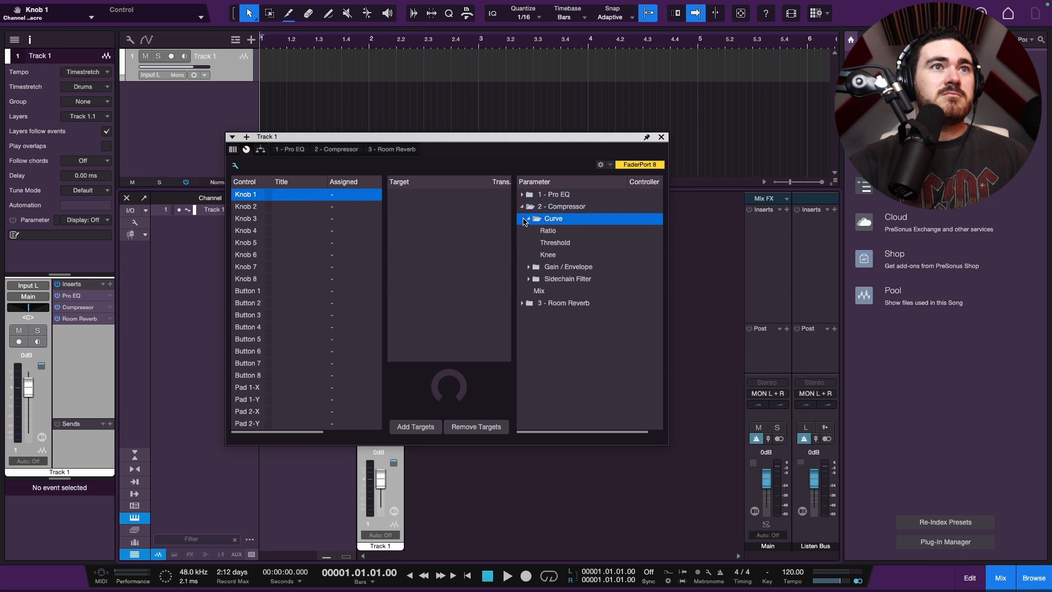
drag(550, 247, 299, 209)
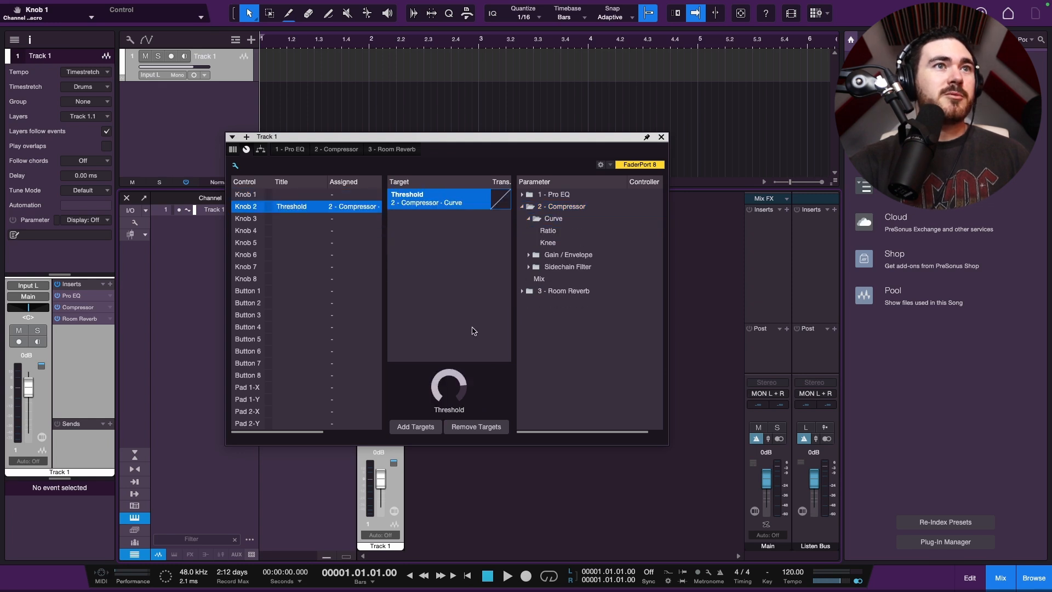
Step: Test the Threshold macro knob: lower it to about -40.48 dB, check the Compressor, and raise it to about -16.04 dB
drag(451, 387, 459, 458)
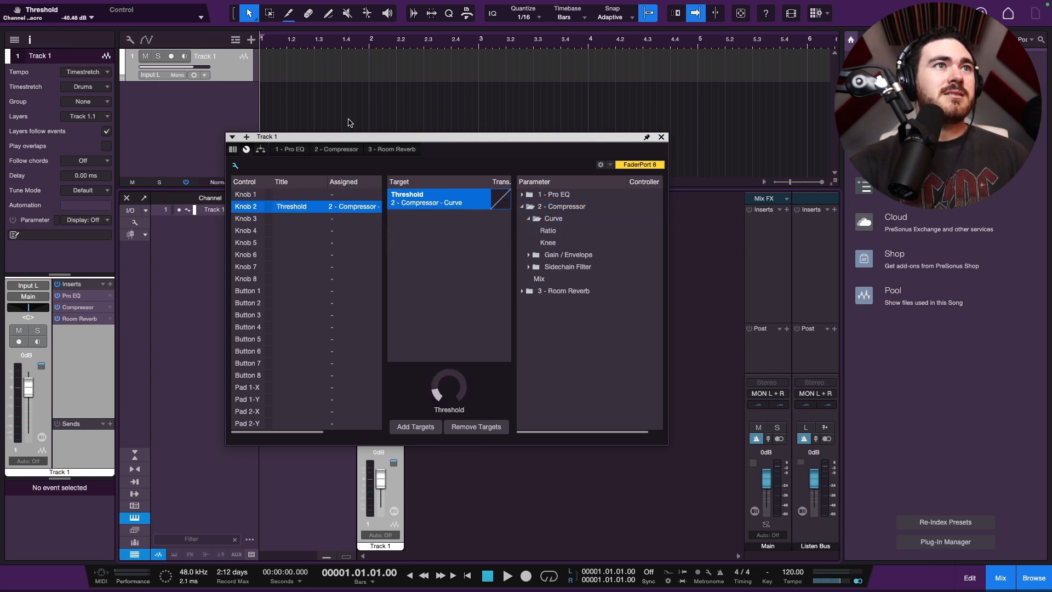
click(336, 149)
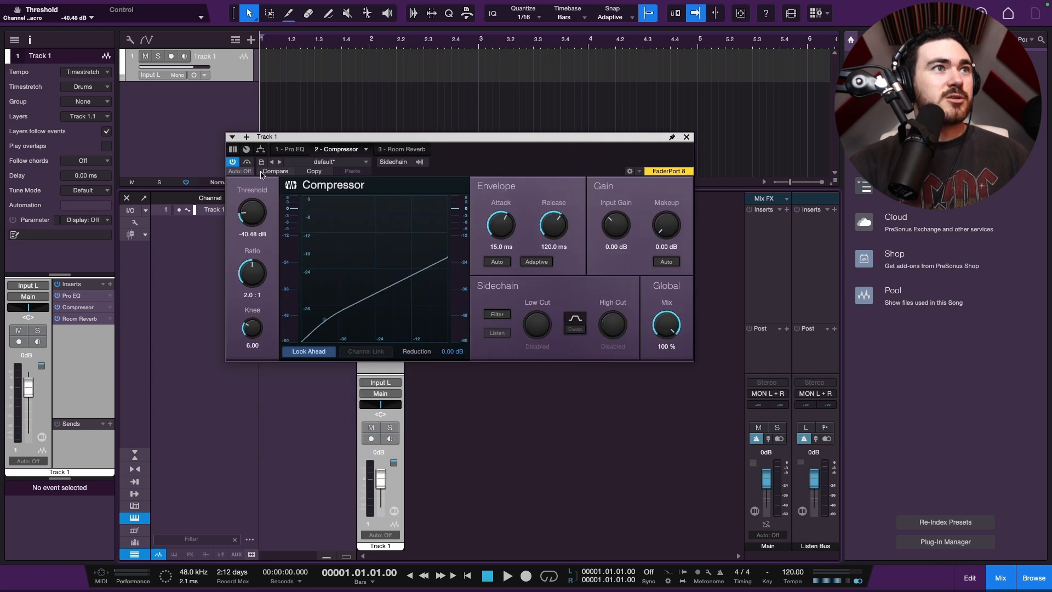
click(246, 149)
mouse_move(446, 378)
mouse_down()
mouse_move(457, 341)
mouse_move(449, 370)
mouse_up()
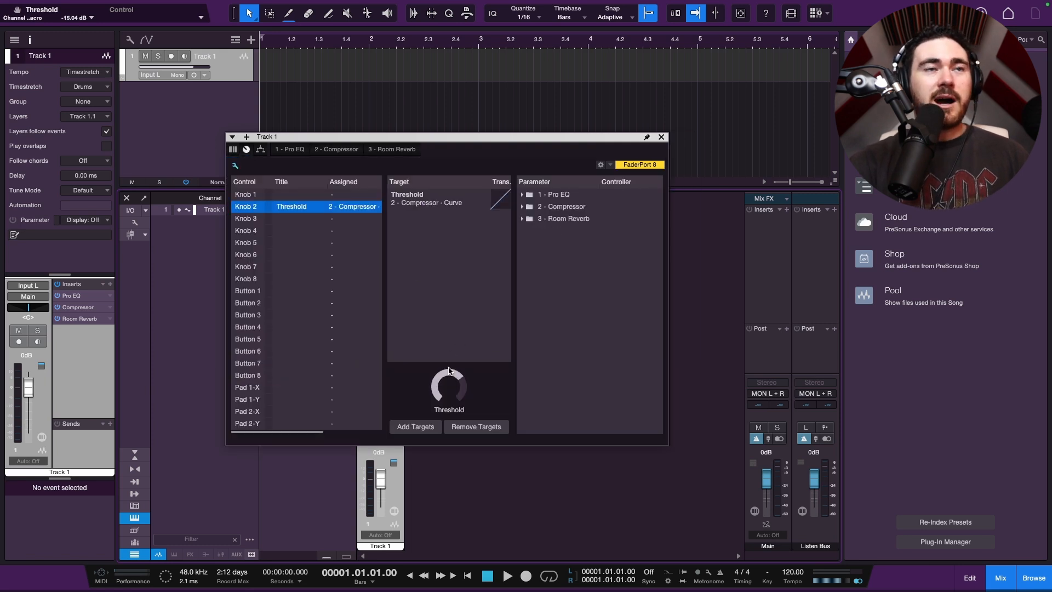
Step: Expand the Compressor's Gain / Envelope parameter group and select its Gain parameter
click(523, 207)
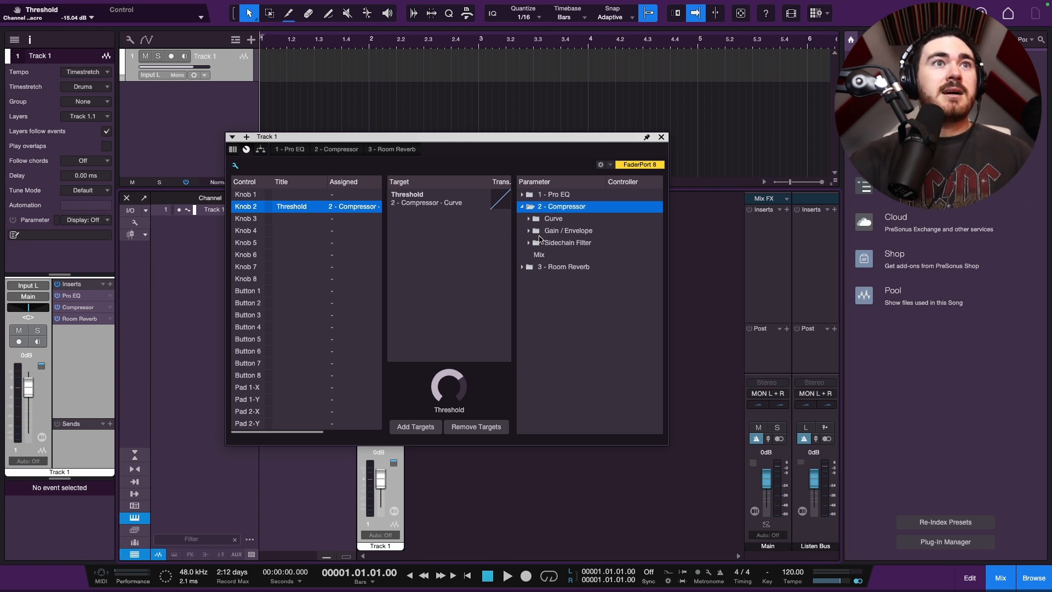
click(538, 234)
click(529, 231)
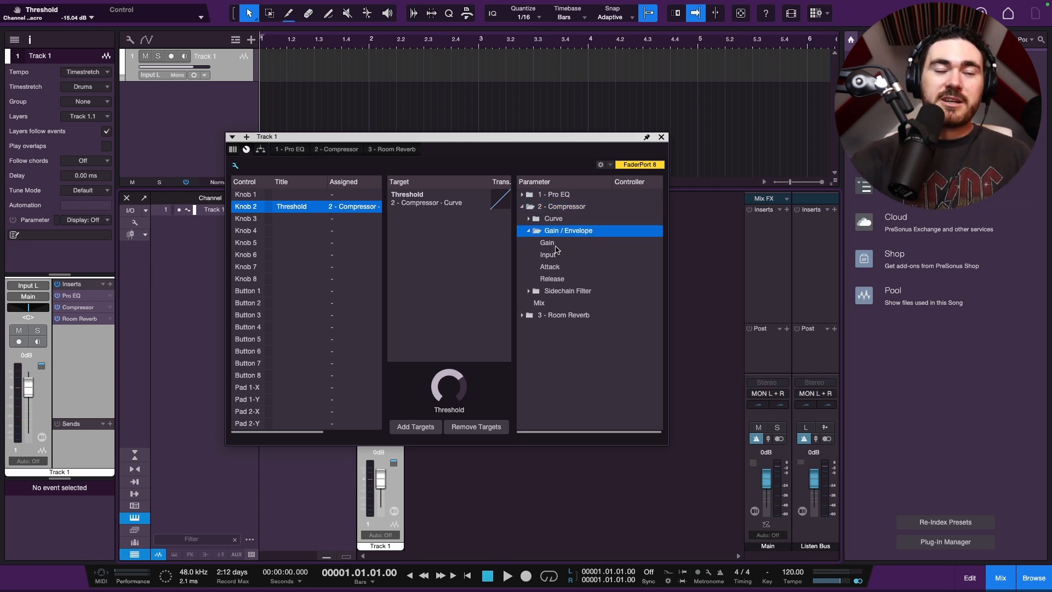
click(552, 244)
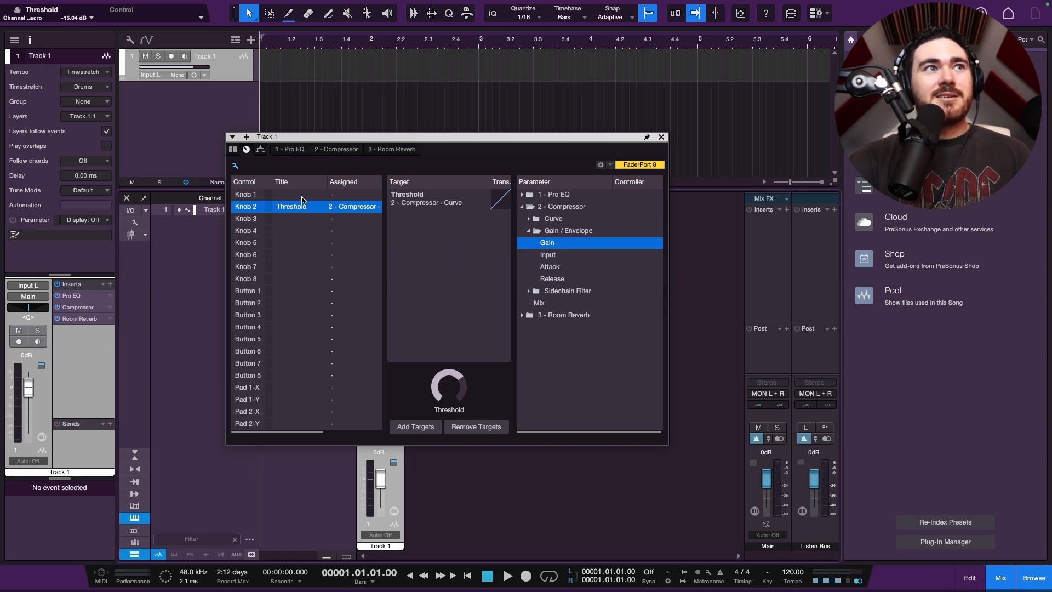
Step: Test the Threshold macro knob by lowering it to -48.00 dB in the macro controls view
click(246, 150)
drag(318, 181, 309, 263)
drag(323, 198, 311, 247)
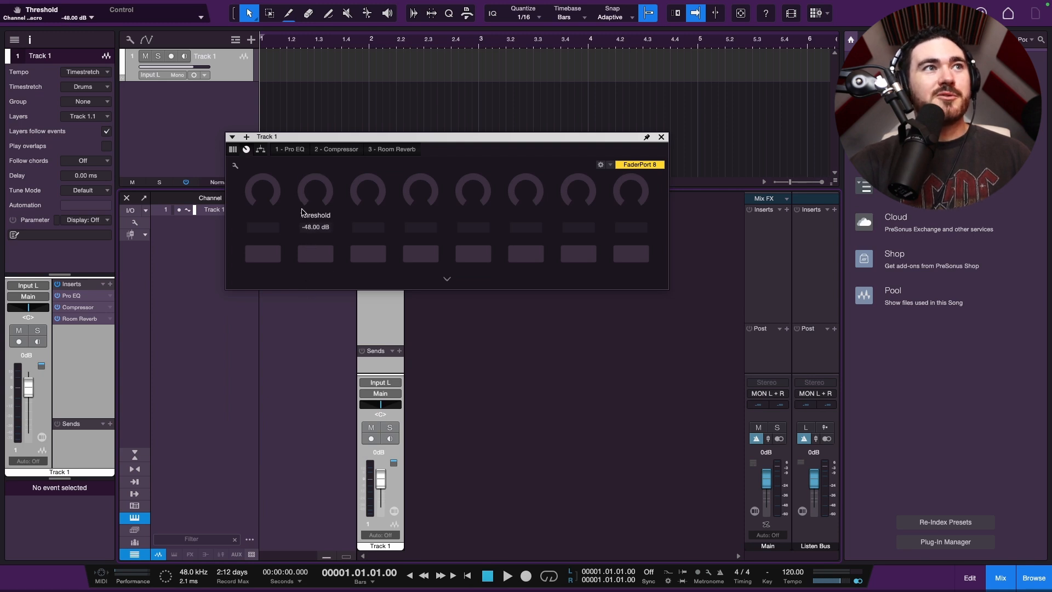
Step: Invert the transition curve of Knob 2's Threshold target with Invert Y
click(235, 165)
click(489, 198)
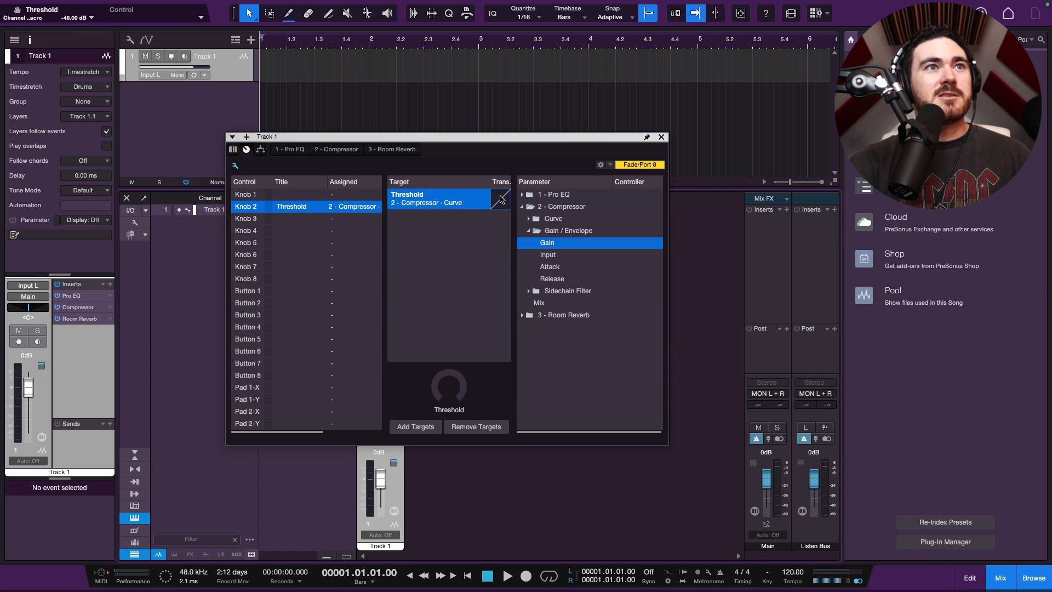
click(501, 196)
click(496, 199)
click(497, 198)
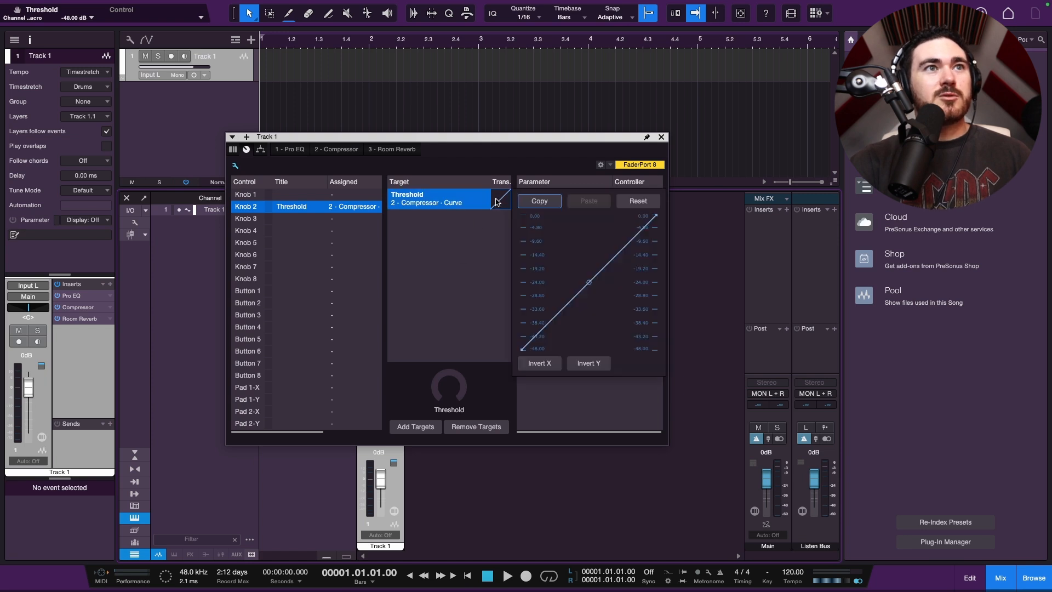
click(595, 366)
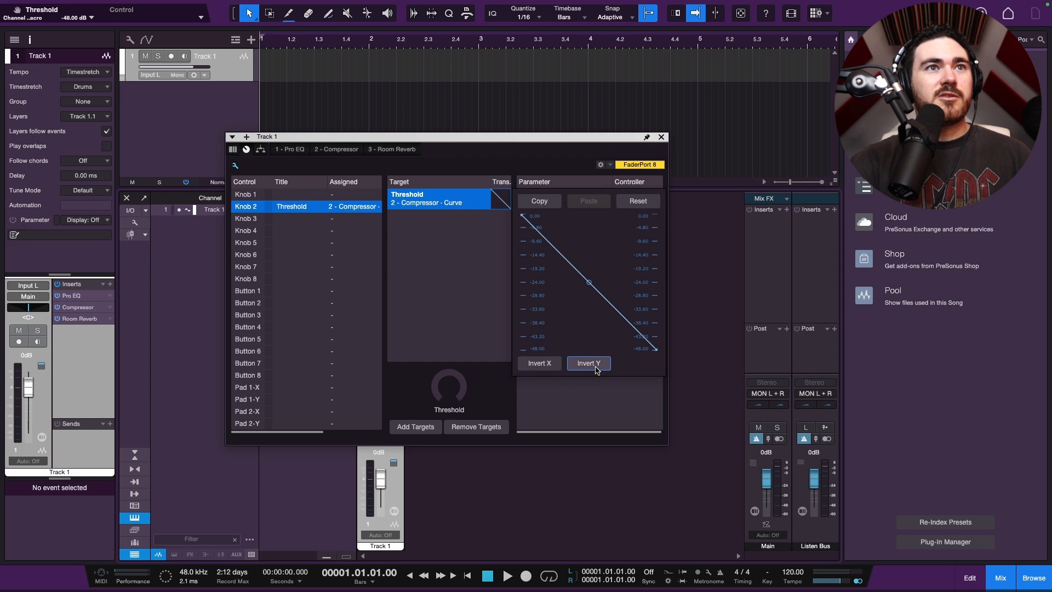
Step: Test the inverted Threshold macro knob by turning it up to -36.48 dB and on to -48.00 dB
click(235, 165)
click(246, 149)
drag(319, 221, 335, 165)
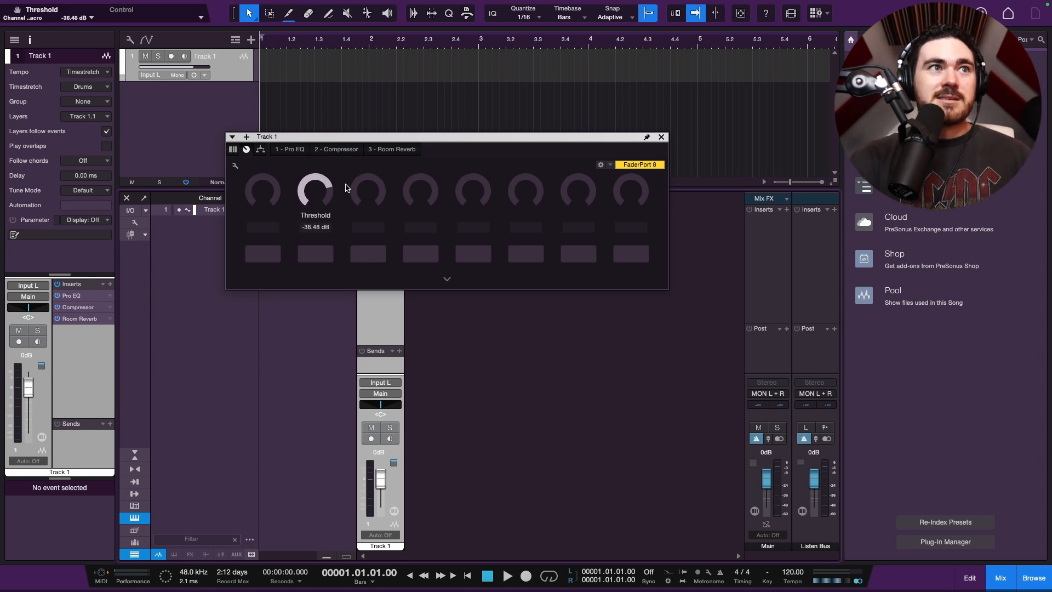
drag(315, 209, 327, 196)
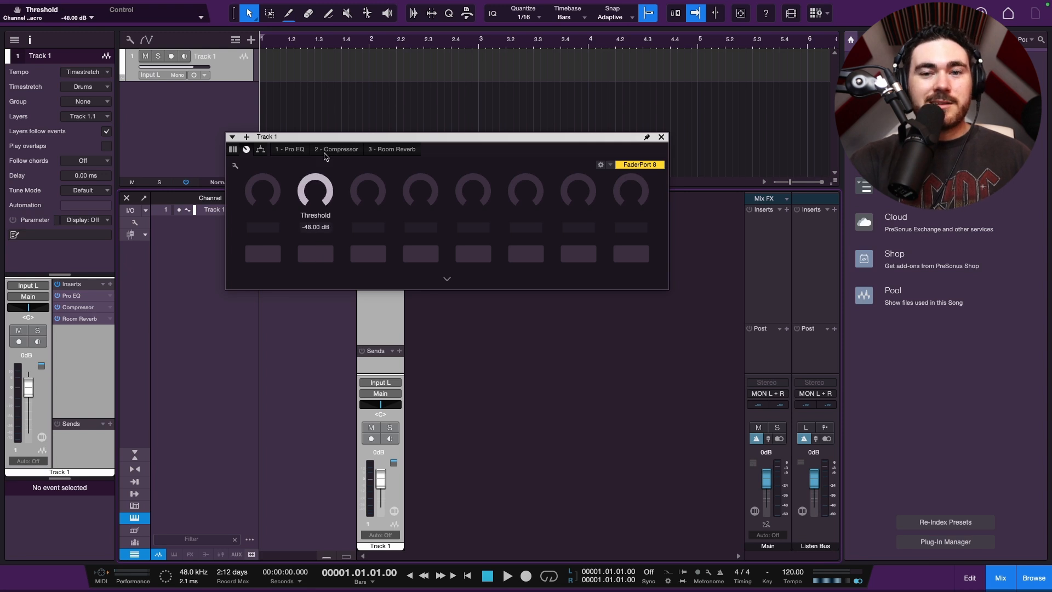
Step: Add the Compressor's Gain as Knob 2's second target, with an upward-bowed transition curve from about 17 dB to about 36 dB
click(235, 166)
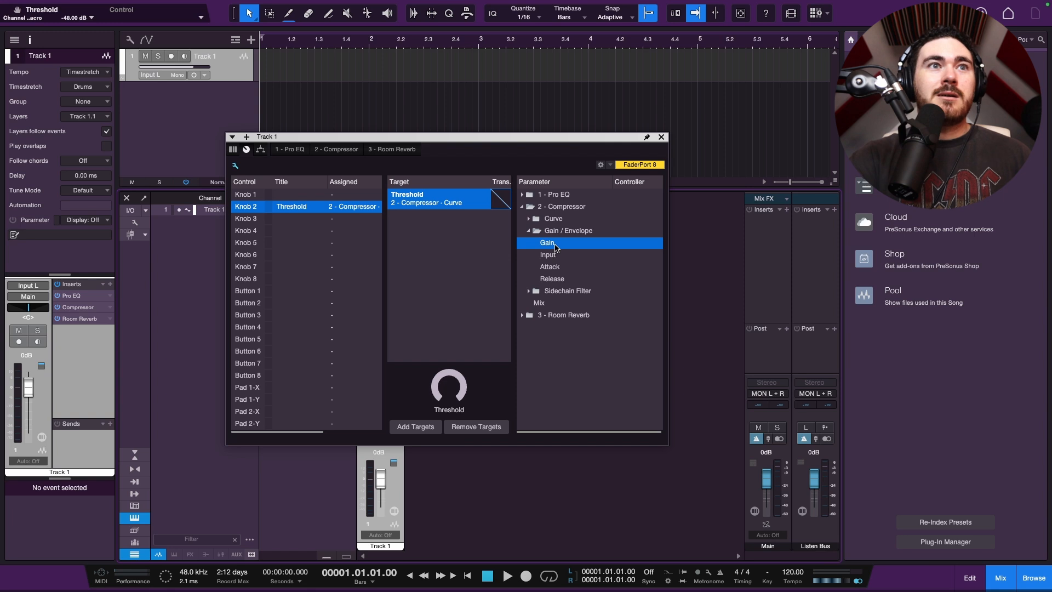
drag(555, 245, 459, 233)
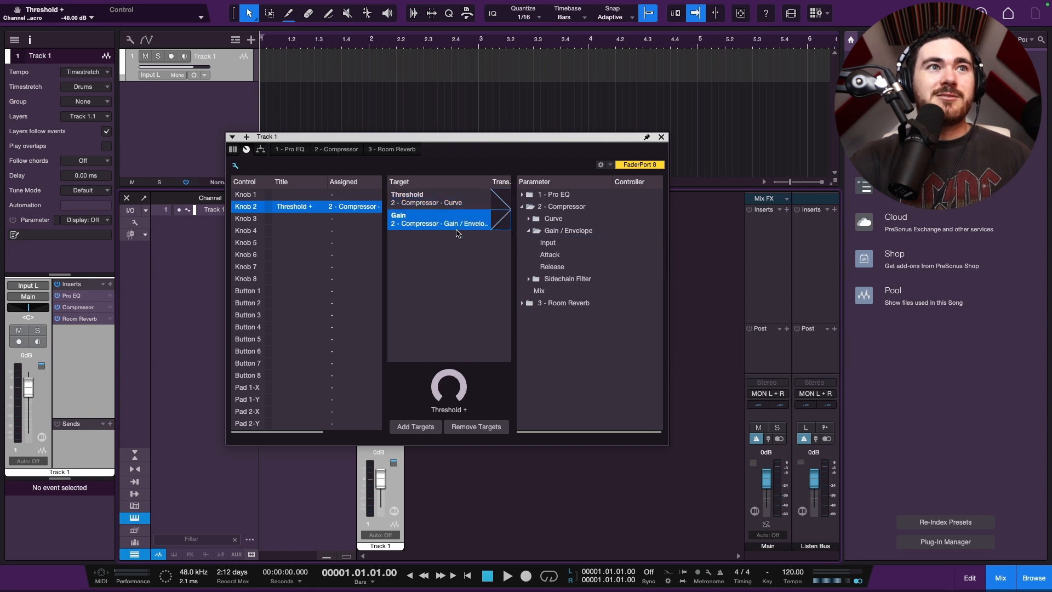
click(493, 227)
drag(524, 369, 521, 326)
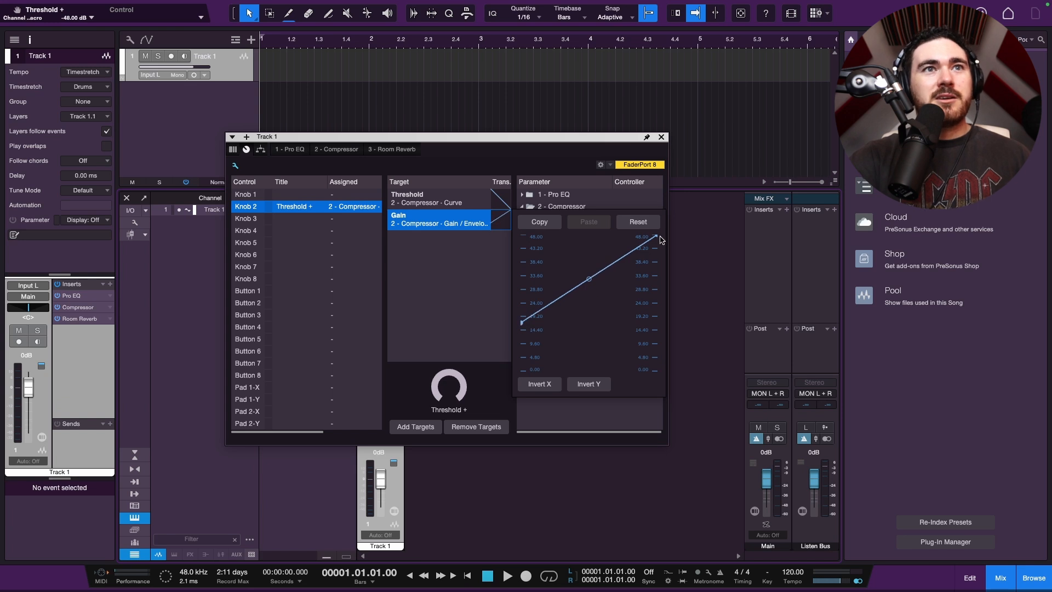
drag(657, 239, 655, 267)
drag(587, 299, 588, 289)
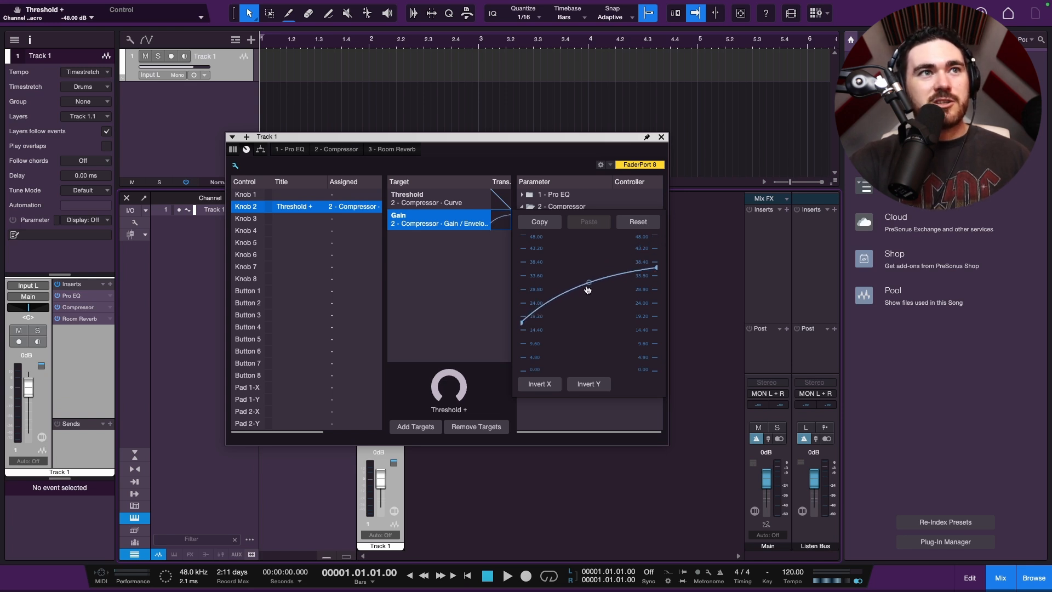
Step: Turn the Threshold + macro knob to 0.00 dB and check the Compressor's Threshold and Makeup settings
click(236, 155)
click(237, 166)
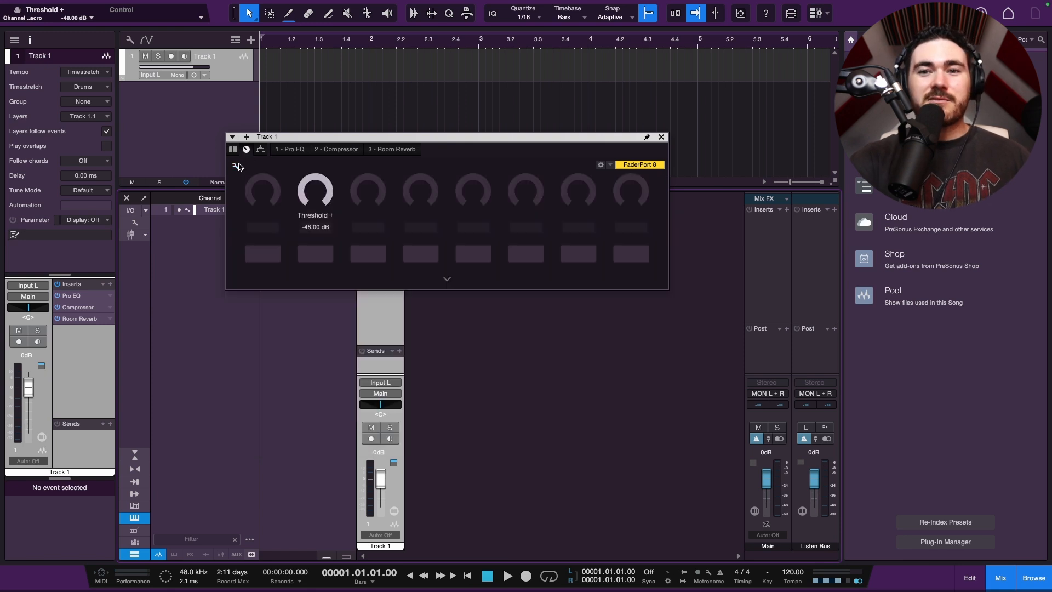
drag(305, 191, 319, 211)
click(235, 166)
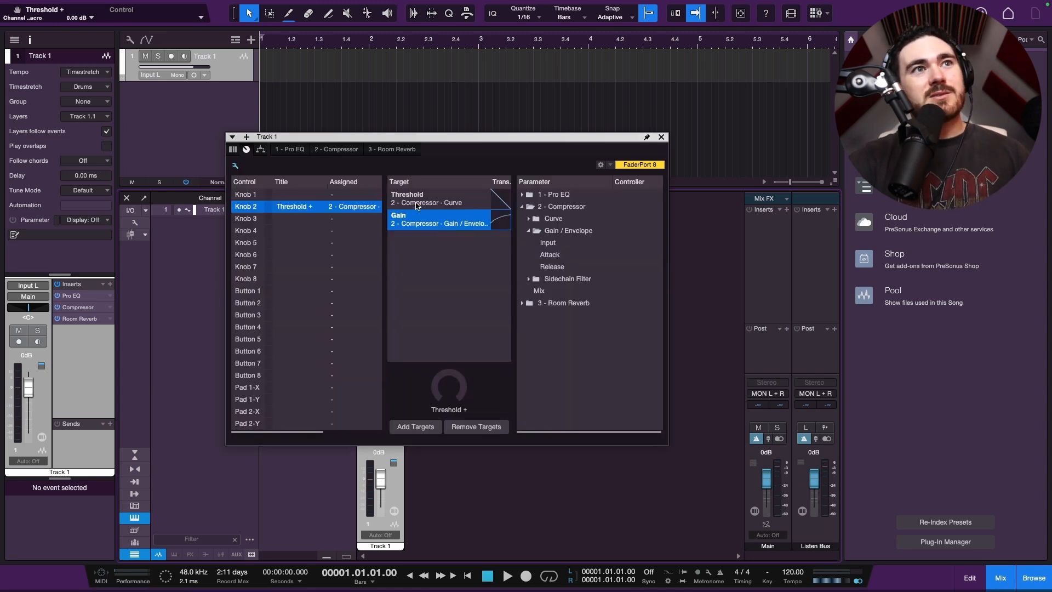
click(232, 164)
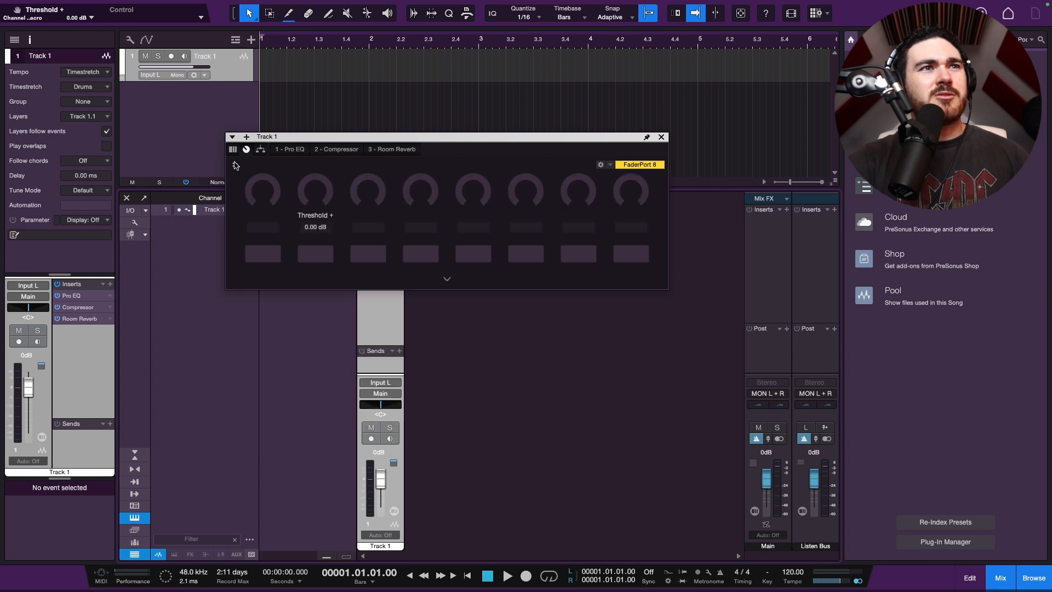
click(320, 149)
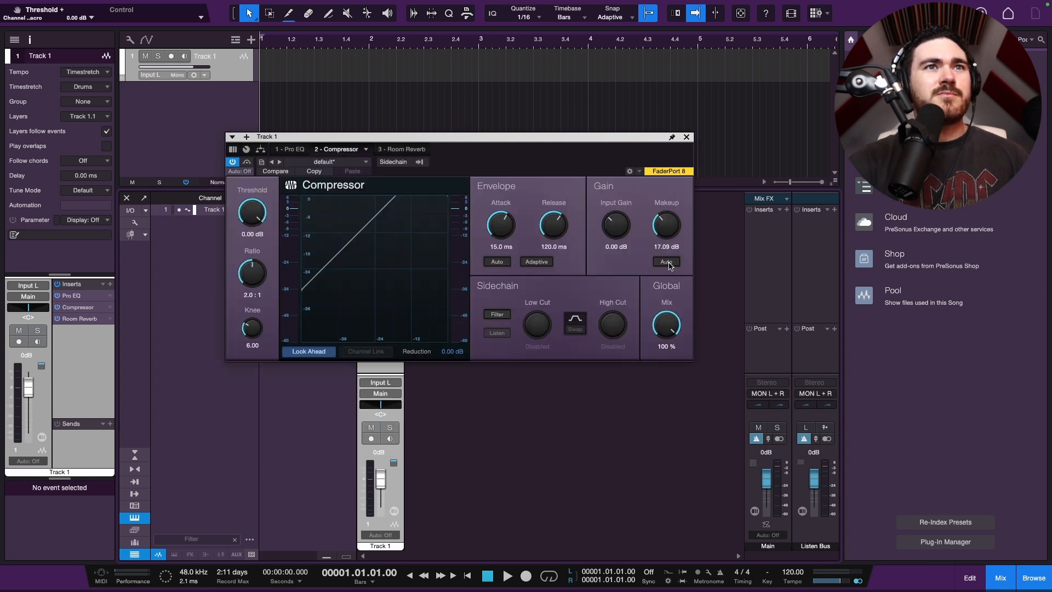
click(247, 149)
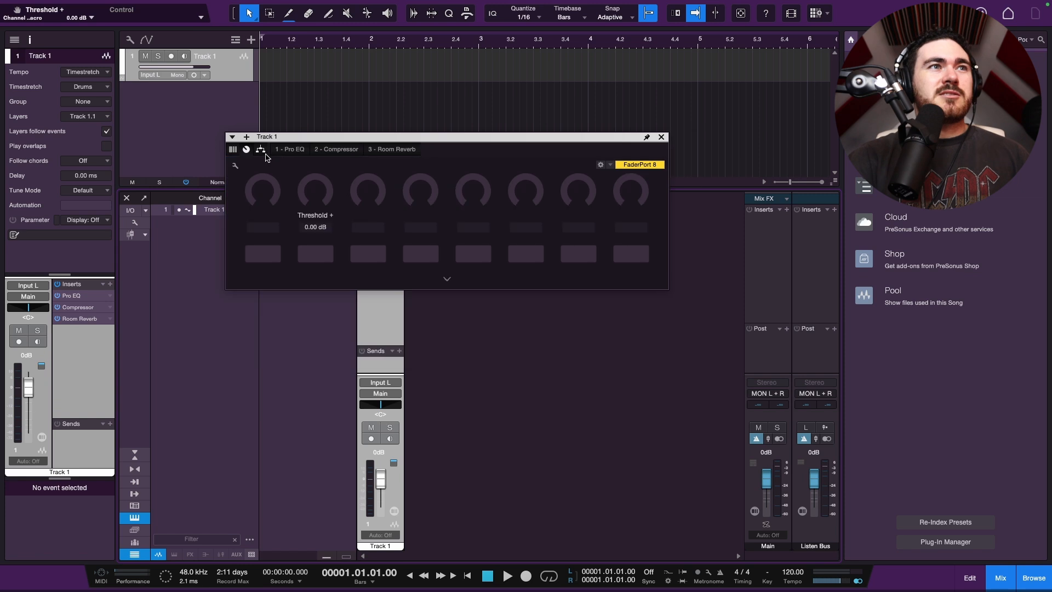
Step: Assign the Room Reverb's Dry/Wet Mix from the Mix group to Knob 8
click(235, 165)
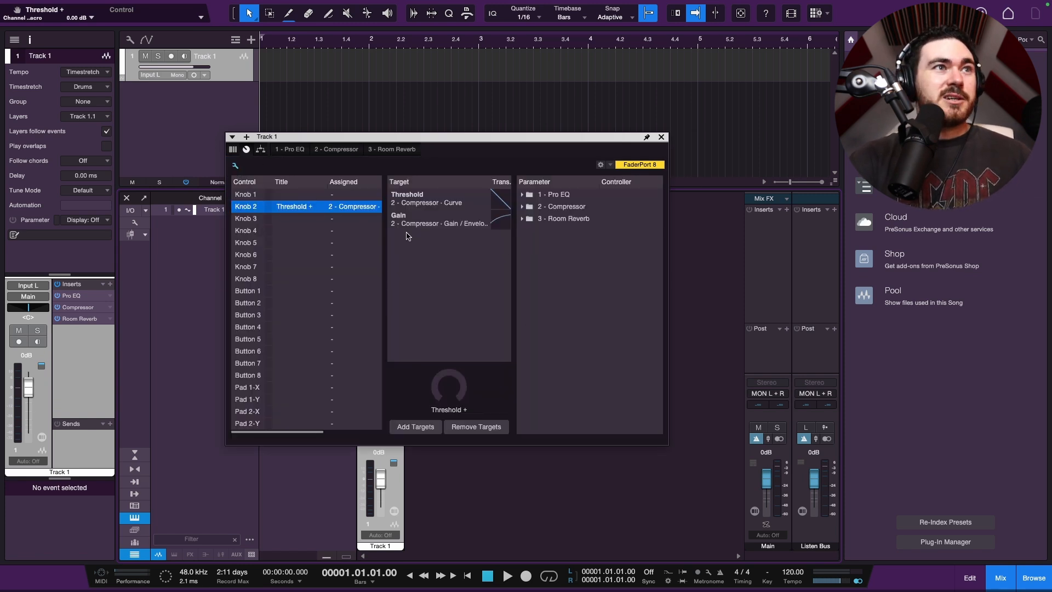
click(246, 279)
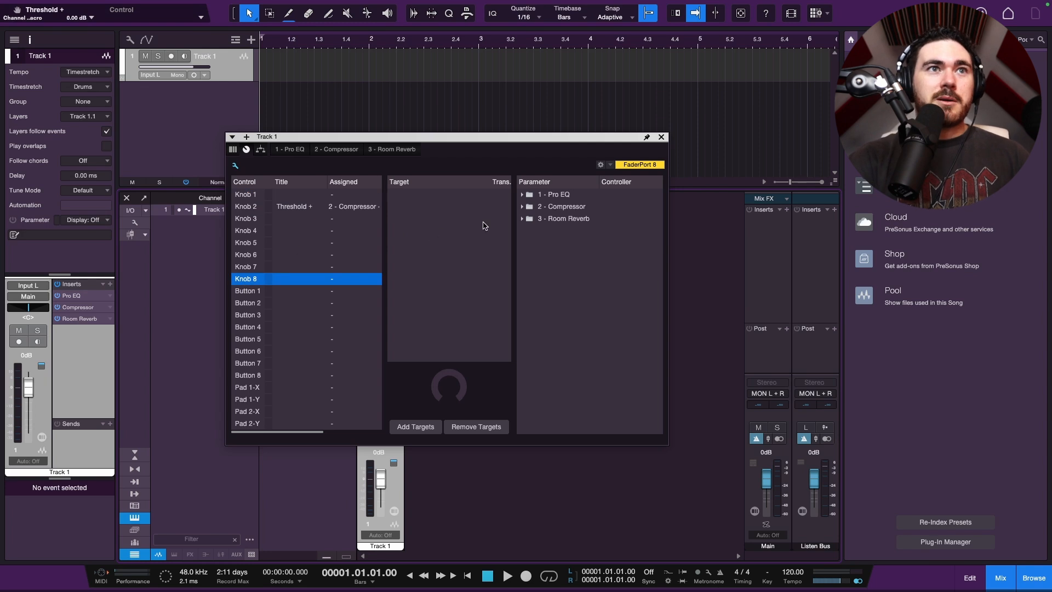
click(527, 220)
click(529, 231)
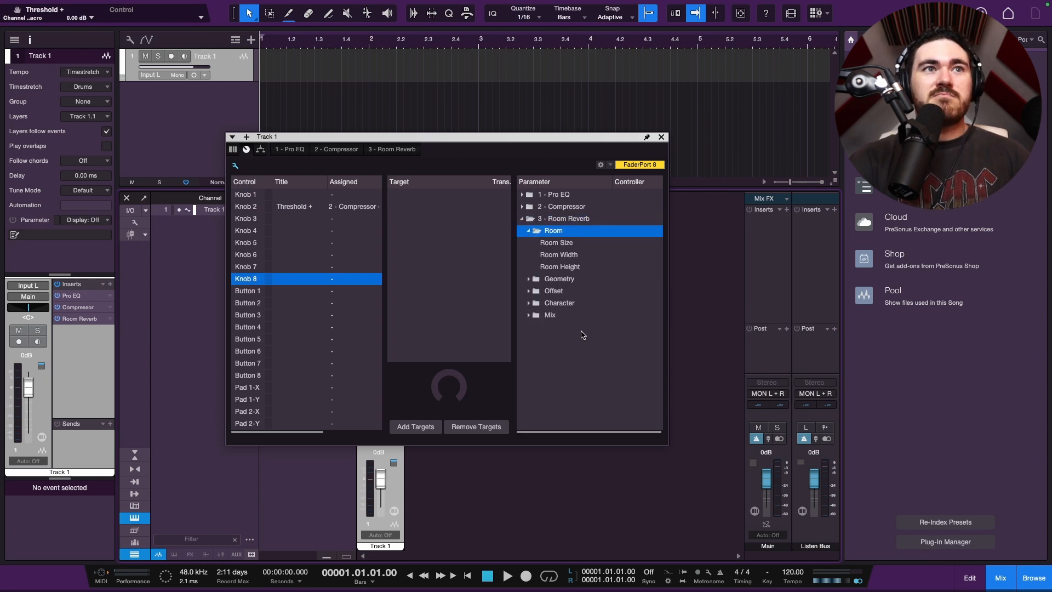
click(528, 315)
double_click(573, 340)
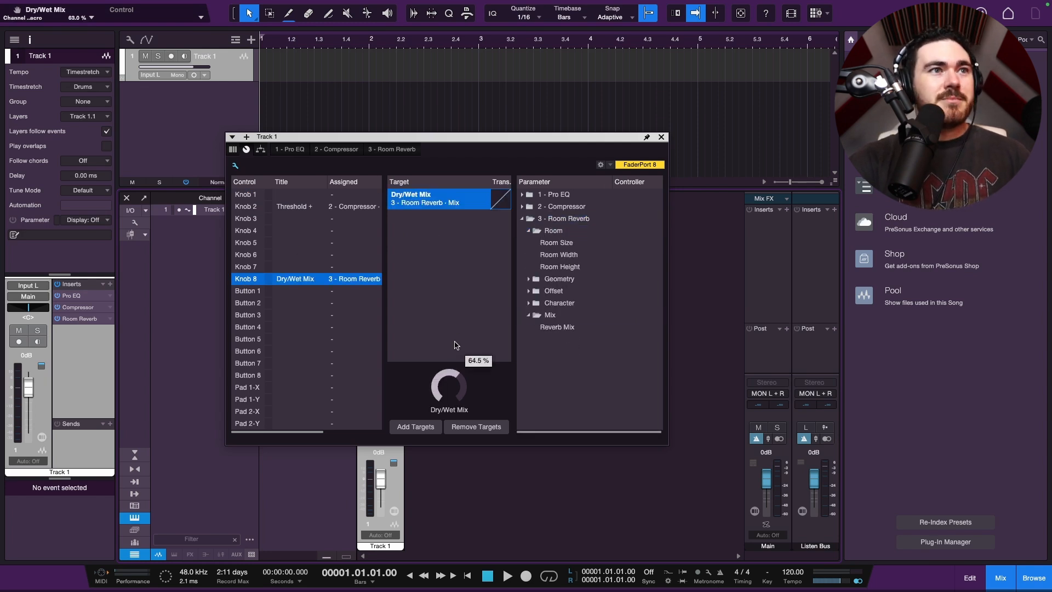
Step: Reveal the XY pads in the macro controls view and move the first pad's handle toward its lower-right area
click(242, 388)
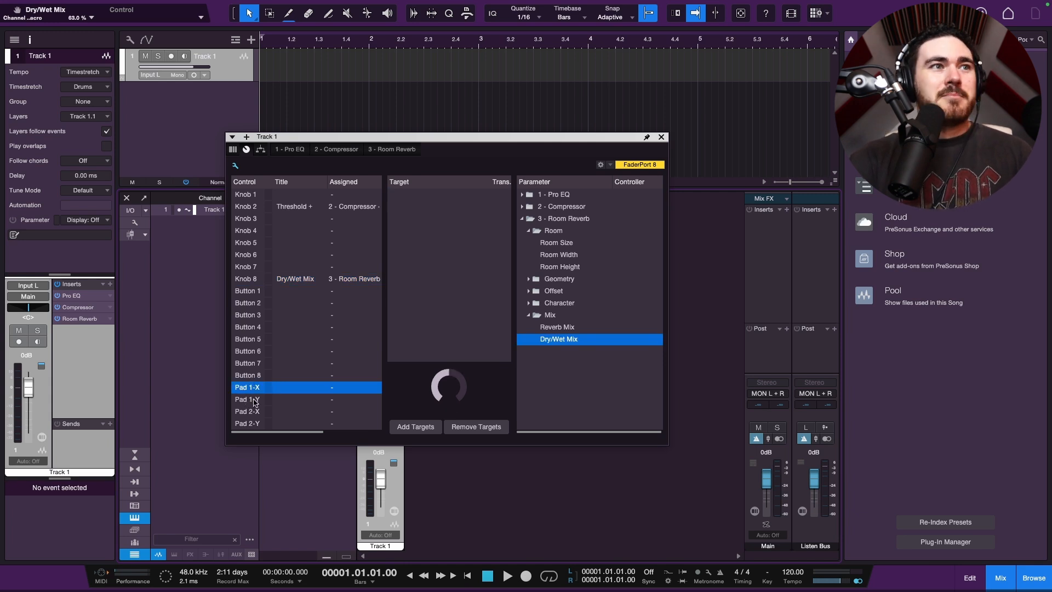
click(236, 165)
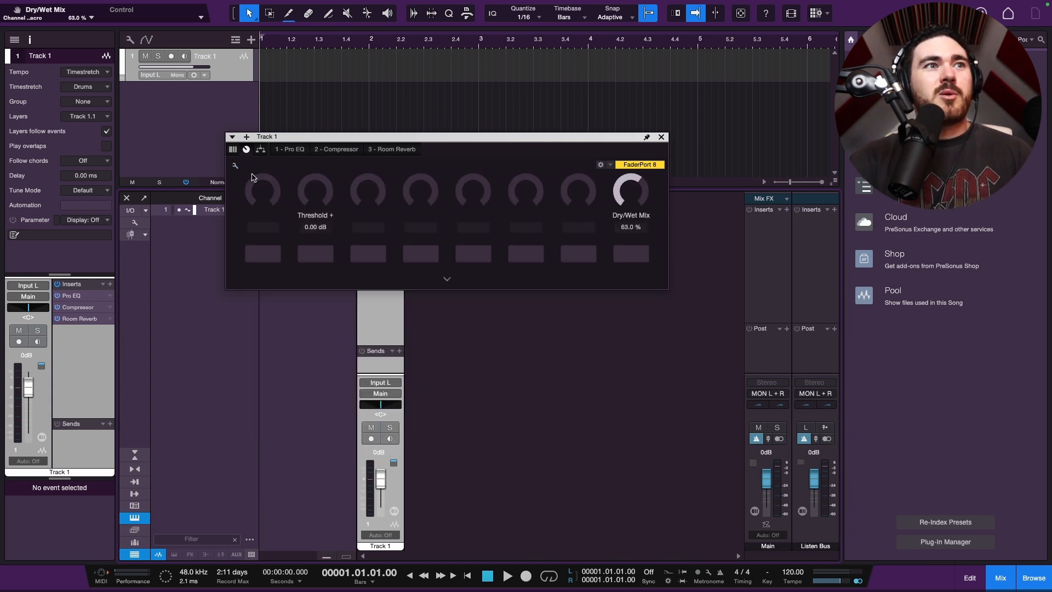
click(447, 279)
drag(342, 334, 380, 366)
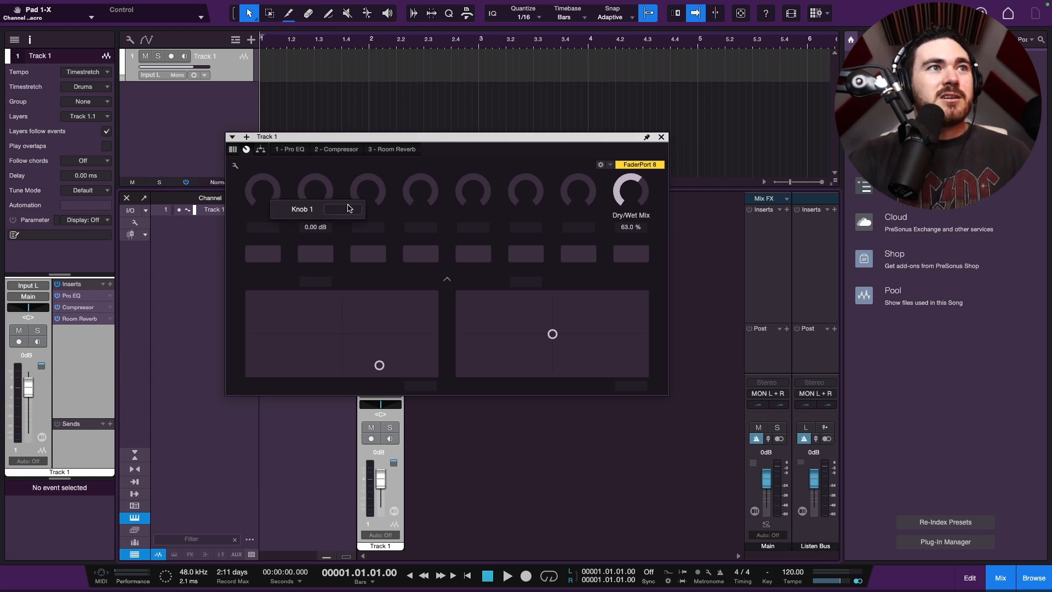
Step: Color the Knob 1 macro control green and turn the knob up
click(286, 229)
click(282, 216)
click(279, 218)
click(282, 217)
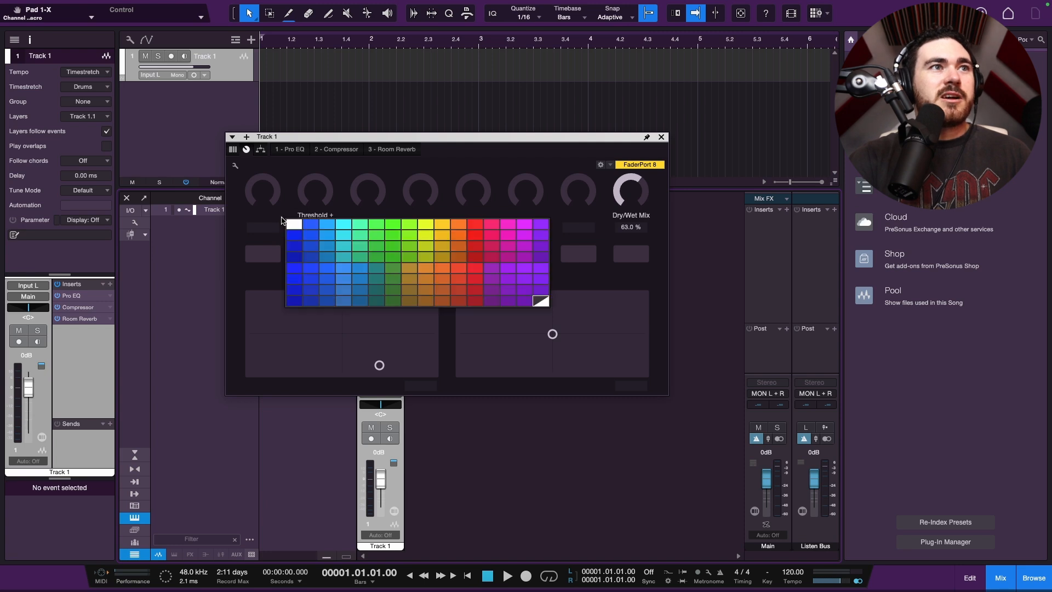
click(405, 259)
drag(256, 190, 311, 220)
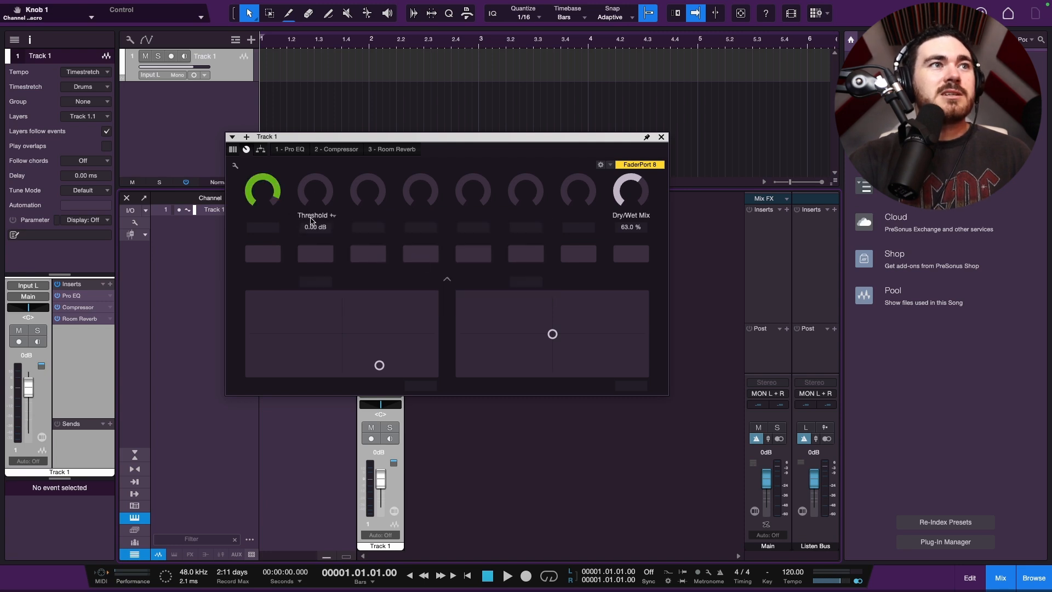
Step: Color the Button 1 macro control green
click(274, 261)
click(275, 272)
click(293, 272)
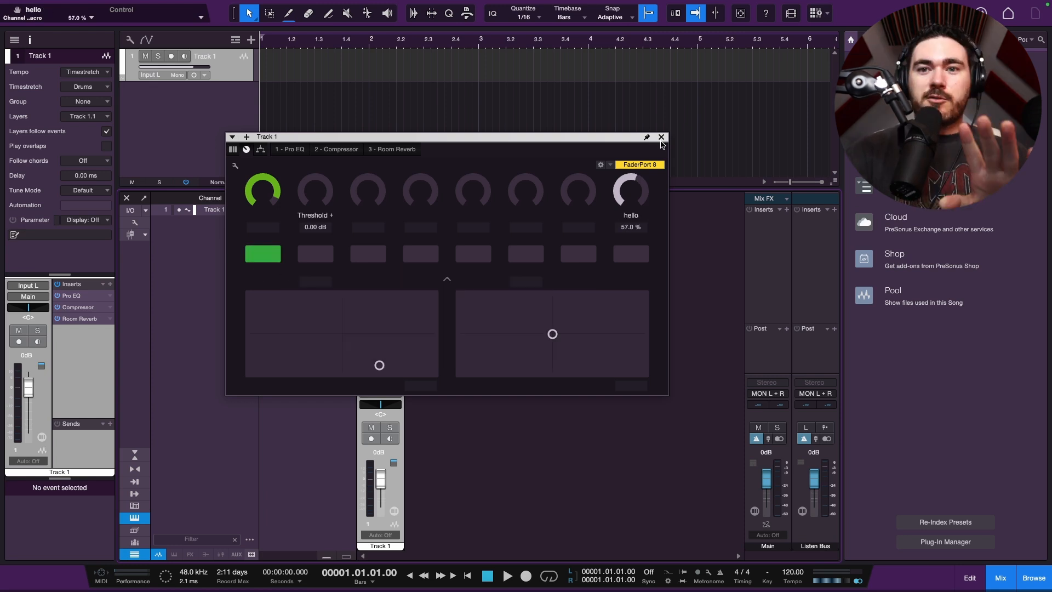
Step: Close the Channel Editor and load the "the cheese machine" FX chain from The Producer Place folder onto Track 1
click(661, 137)
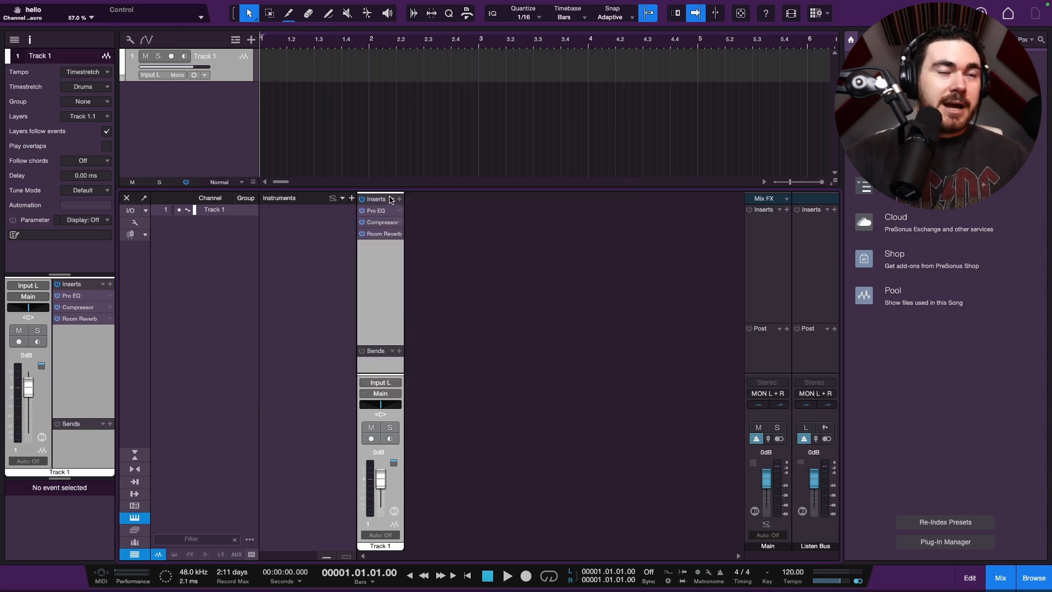
click(391, 199)
click(428, 333)
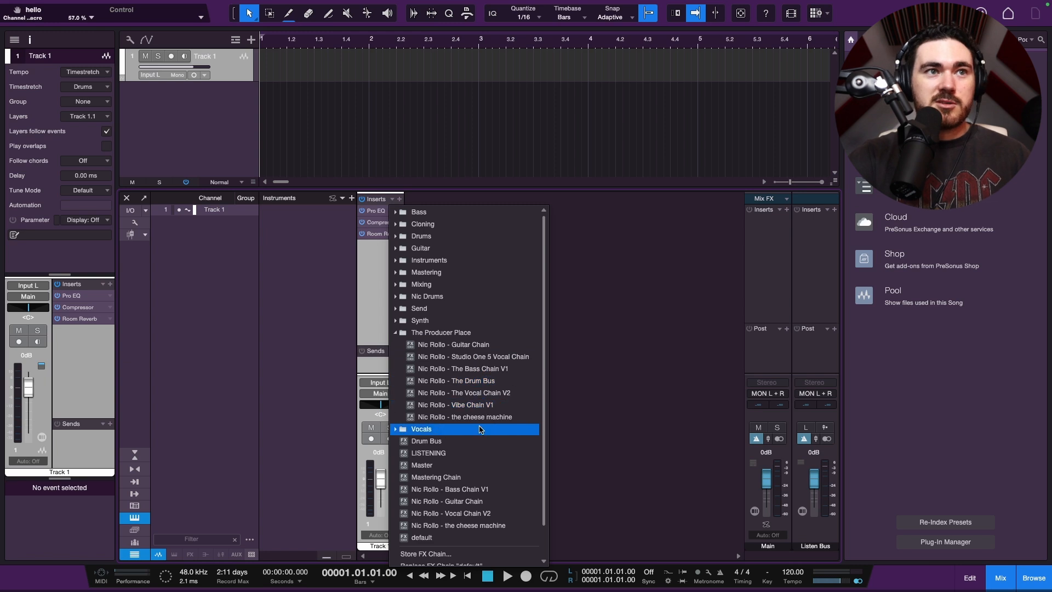
click(486, 417)
Step: Load the Vibe Chain V1 FX chain onto Track 1 and show its macro controls in the Channel Editor, clear of the channel's inserts
click(395, 199)
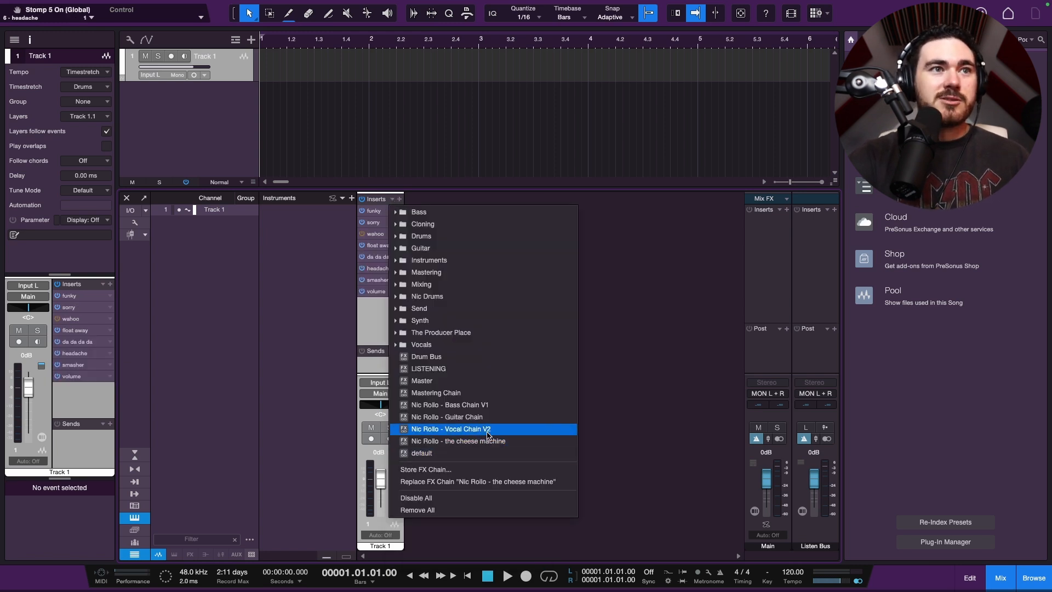
click(482, 381)
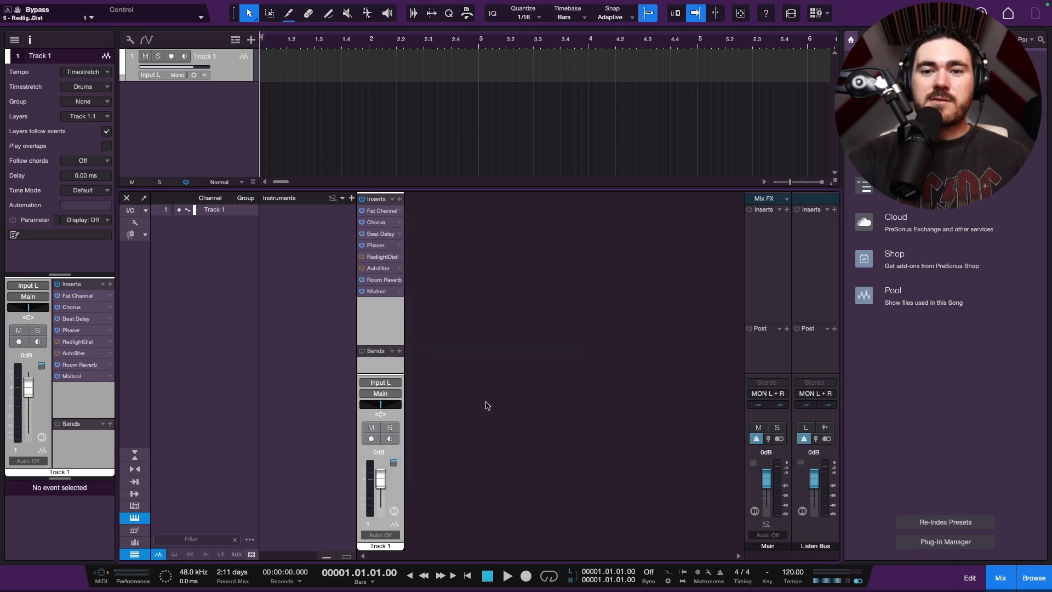
click(394, 512)
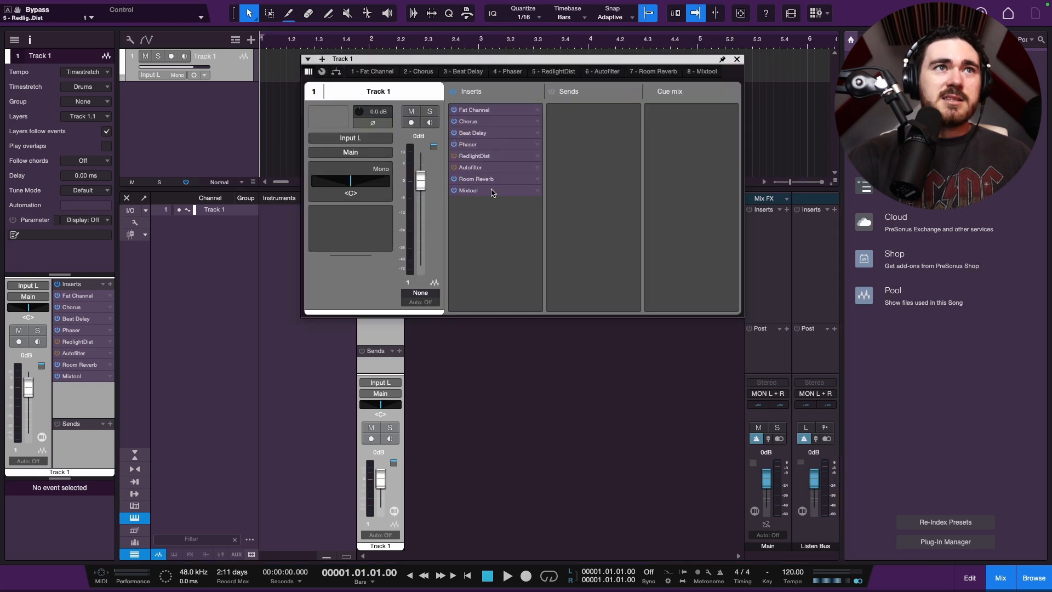
click(322, 71)
drag(481, 61, 647, 81)
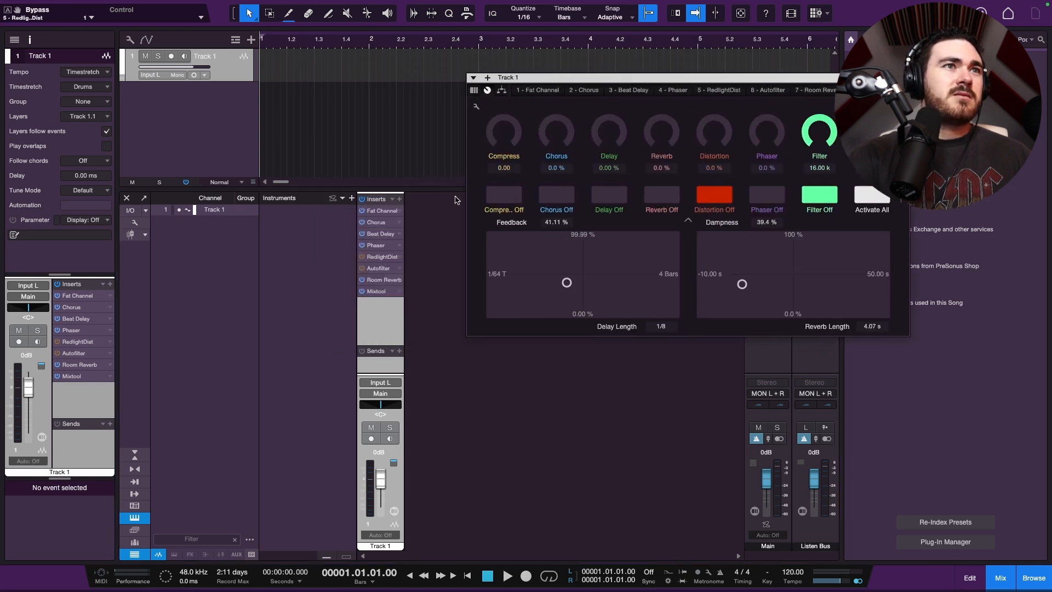
Step: Move the Channel Editor window toward the middle of the workspace so that all its macro controls are in view
click(393, 199)
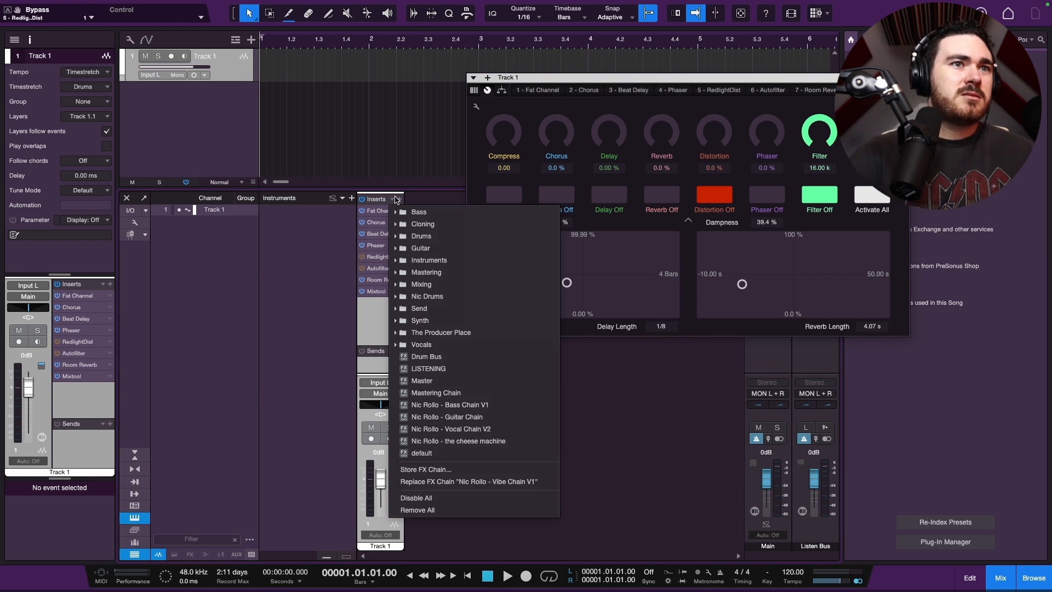
click(728, 83)
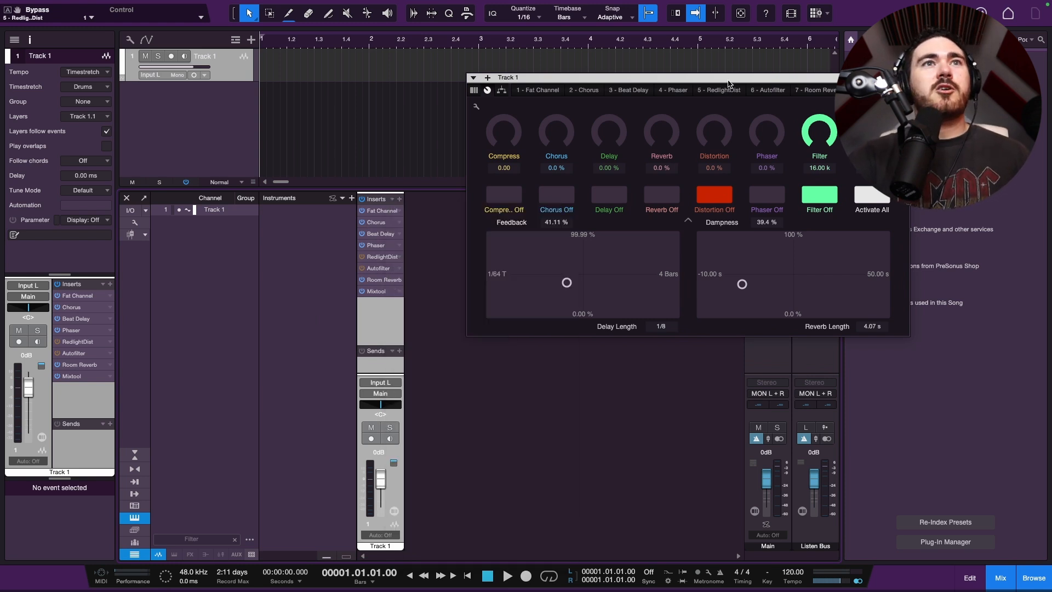
drag(728, 81, 471, 130)
Step: Set the macro knobs Compress to 72, Chorus to 62%, Delay to 25.5%, Reverb to 18.5%, Phaser to 2.5% and Filter to 16 k
drag(242, 181, 242, 126)
drag(307, 183, 308, 148)
drag(242, 193, 243, 208)
scroll(341, 185, up, 5)
scroll(396, 189, up, 4)
scroll(515, 183, up, 1)
scroll(564, 186, down, 3)
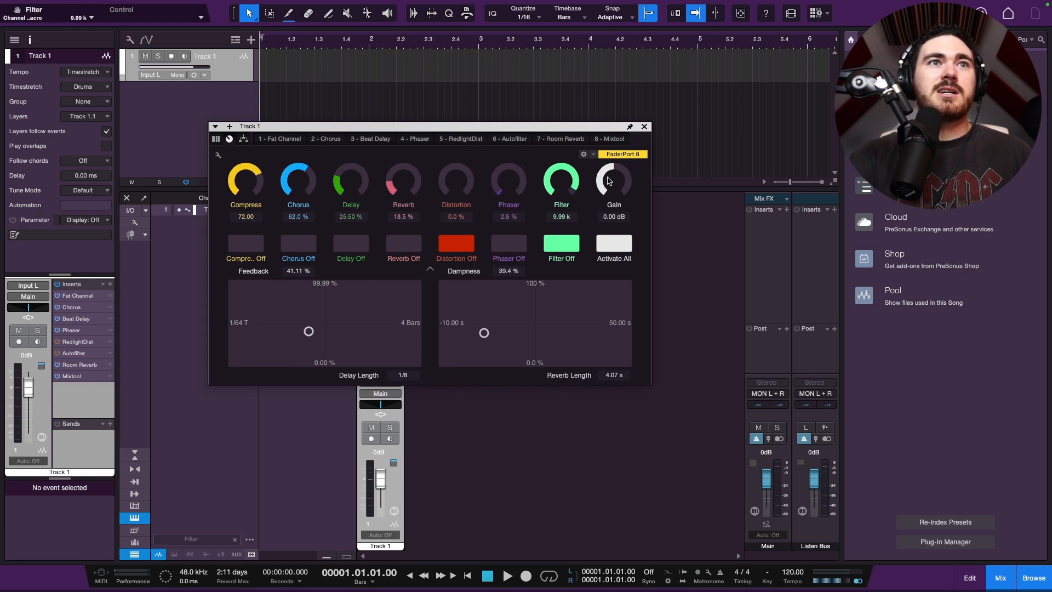
scroll(562, 189, up, 3)
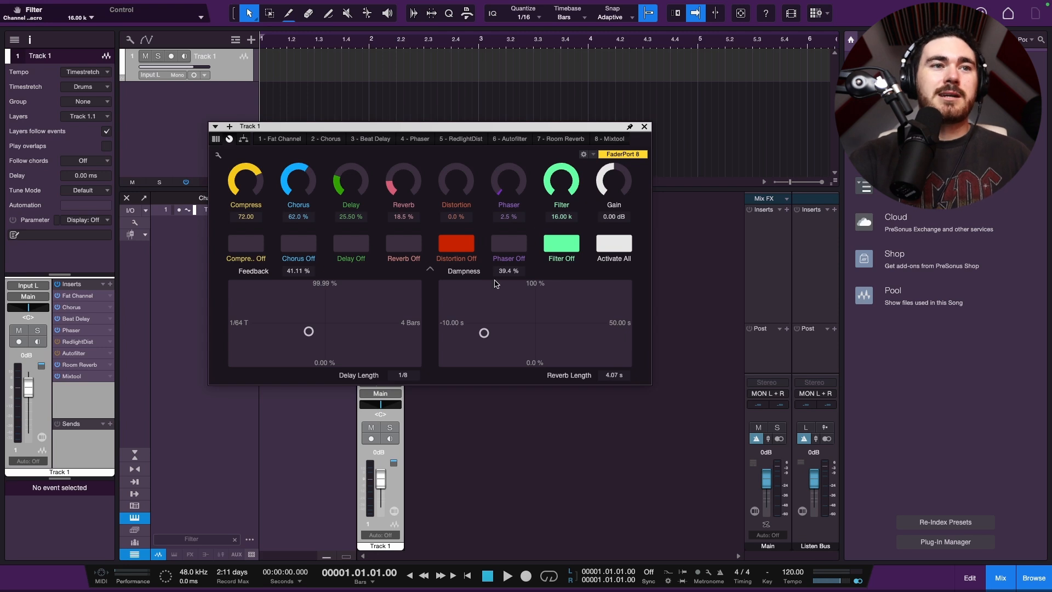
Step: Set the delay pad to 47.5% feedback at 1/8 delay length and the reverb pad to 48.1% dampness at 8.64 s
click(615, 245)
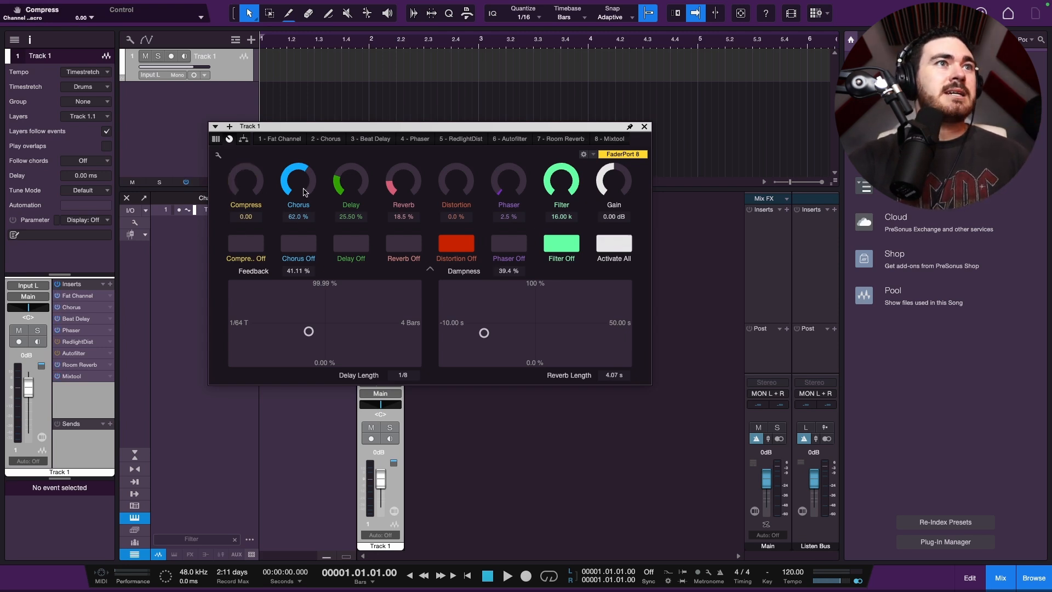
mouse_move(311, 337)
mouse_down()
mouse_move(292, 311)
mouse_move(285, 326)
mouse_move(348, 328)
mouse_move(331, 288)
mouse_move(327, 348)
mouse_move(299, 337)
mouse_move(363, 297)
mouse_move(332, 358)
mouse_move(272, 343)
mouse_move(314, 345)
mouse_move(315, 329)
mouse_up()
drag(497, 333, 498, 325)
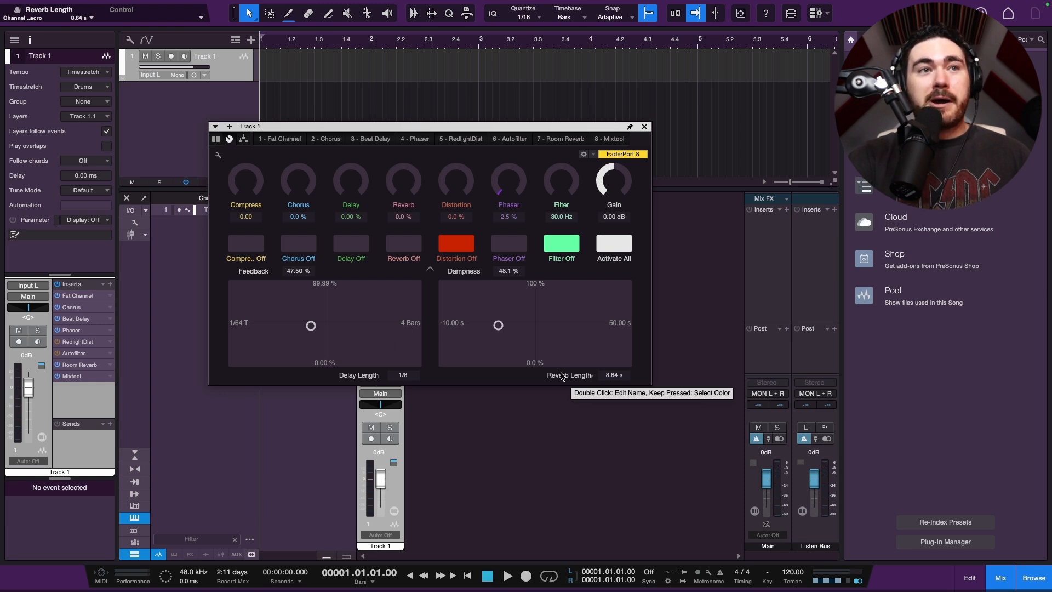
Step: Set the reverb pad to 18.1% dampness and 28.14 s reverb length, and switch on the Reverb Off and Delay Off macro buttons
drag(498, 325, 574, 282)
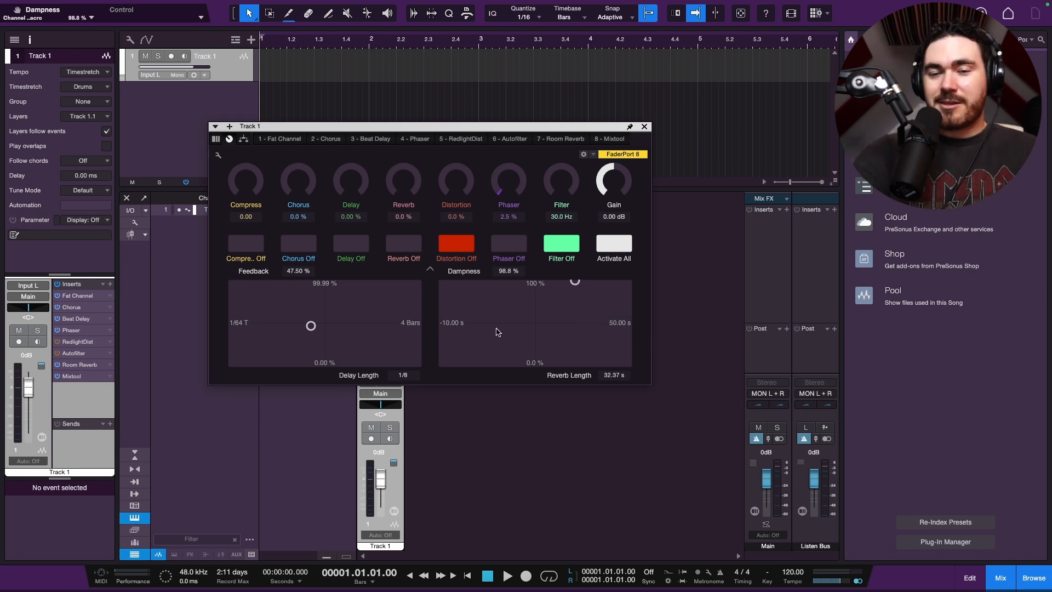
drag(575, 331, 558, 231)
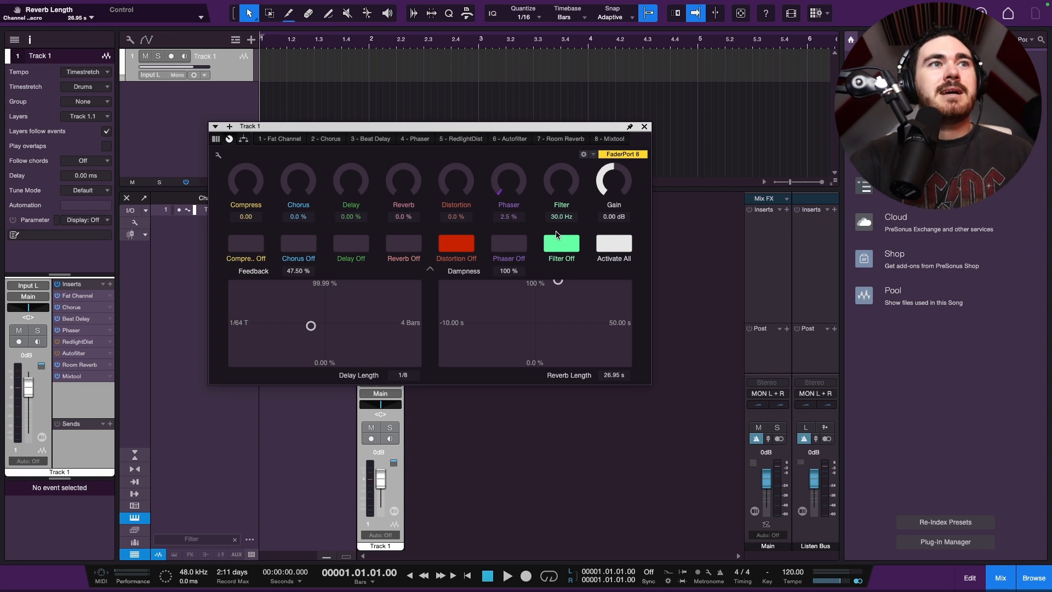
click(418, 249)
mouse_move(559, 333)
mouse_down()
mouse_move(590, 296)
mouse_move(562, 351)
mouse_up()
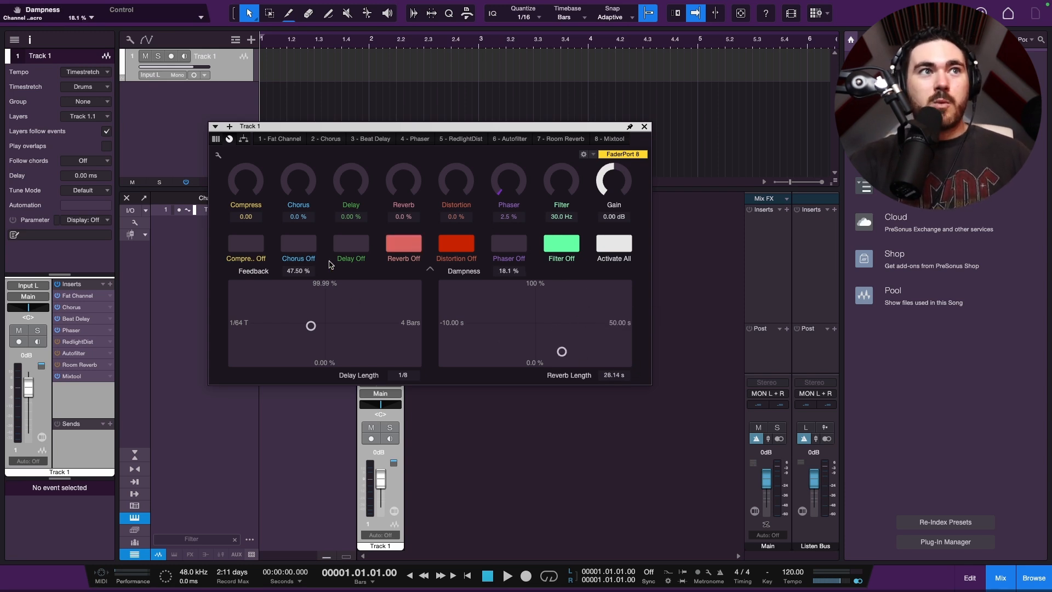
click(341, 247)
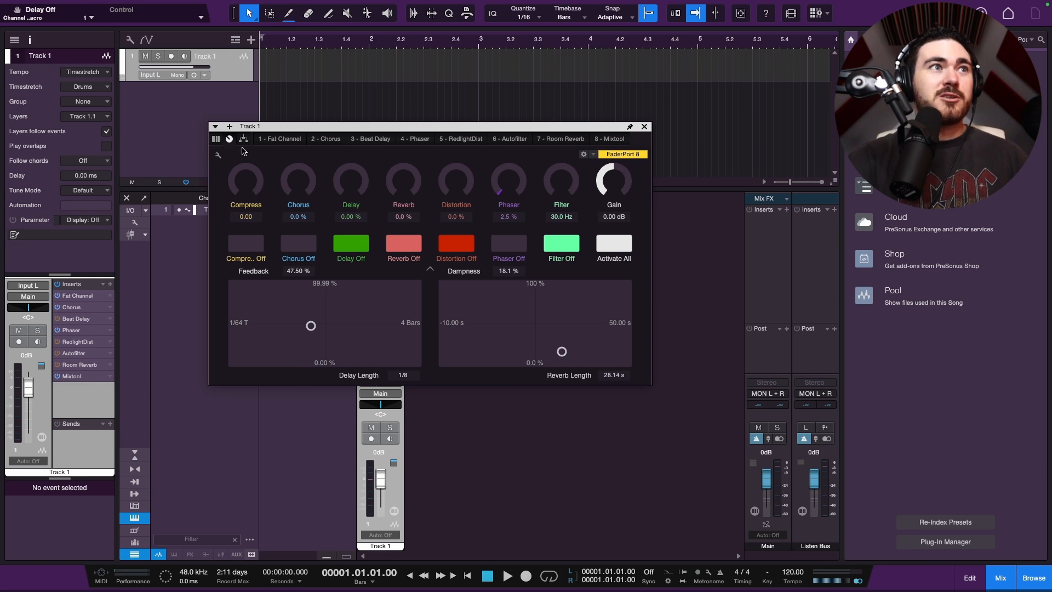
Step: Show the macro mapping and inspect the transition curves of the Compress knob's Peak Reduction and Gain targets
click(218, 155)
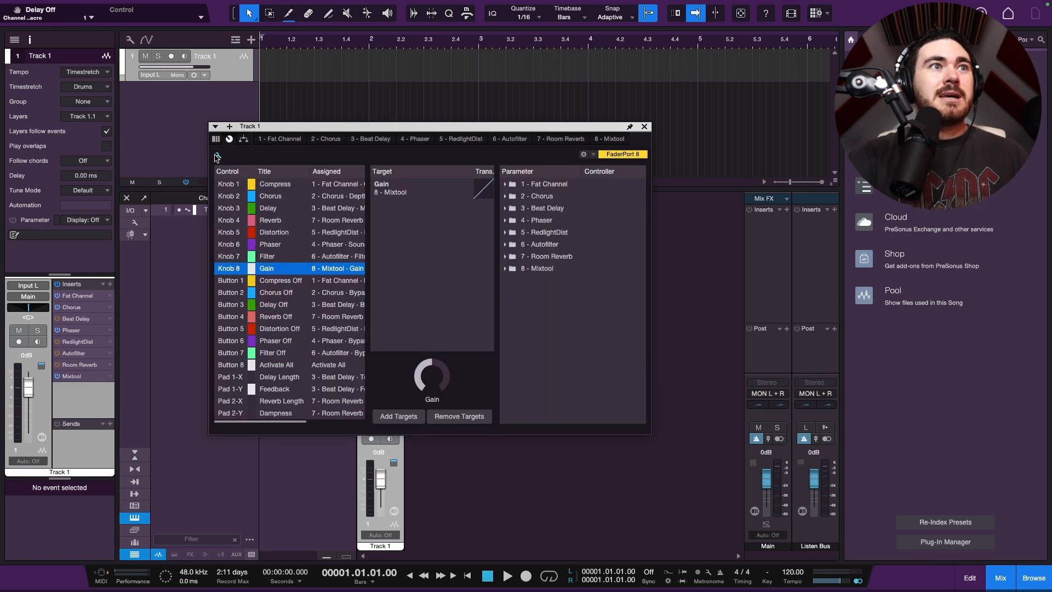
click(305, 185)
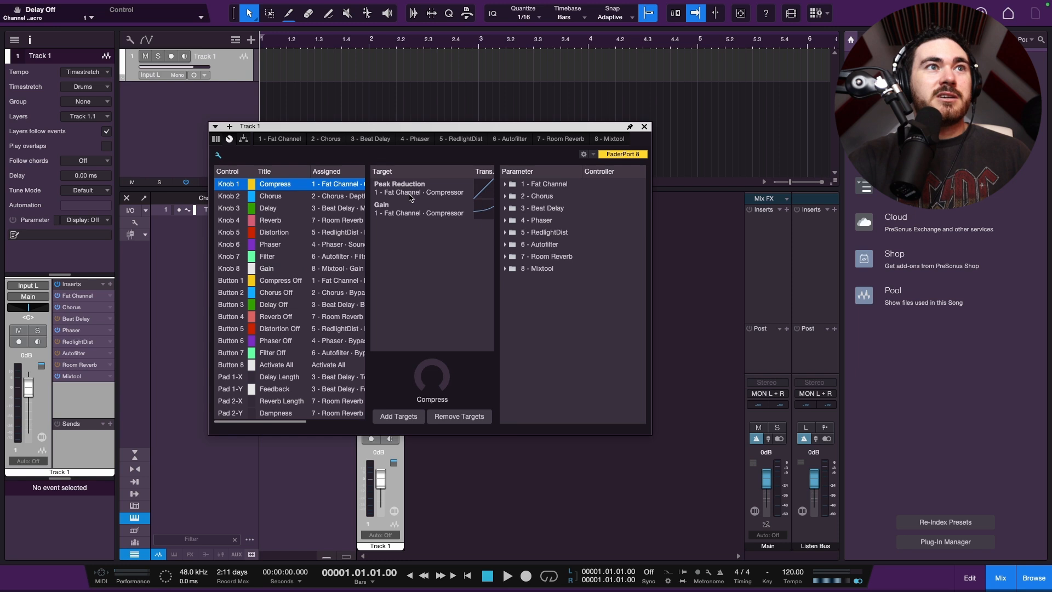
click(488, 195)
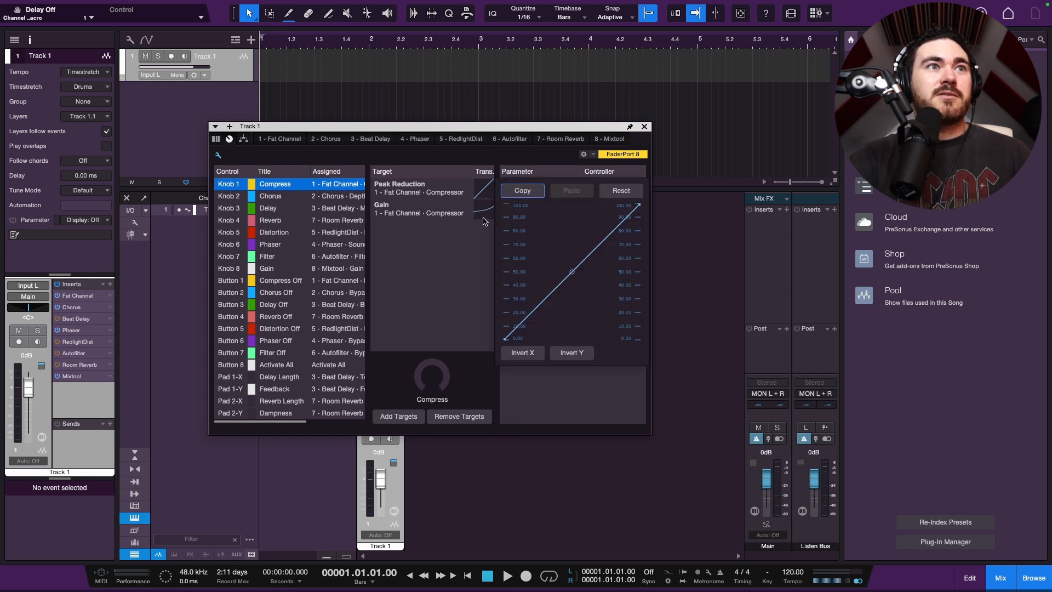
click(483, 217)
click(480, 213)
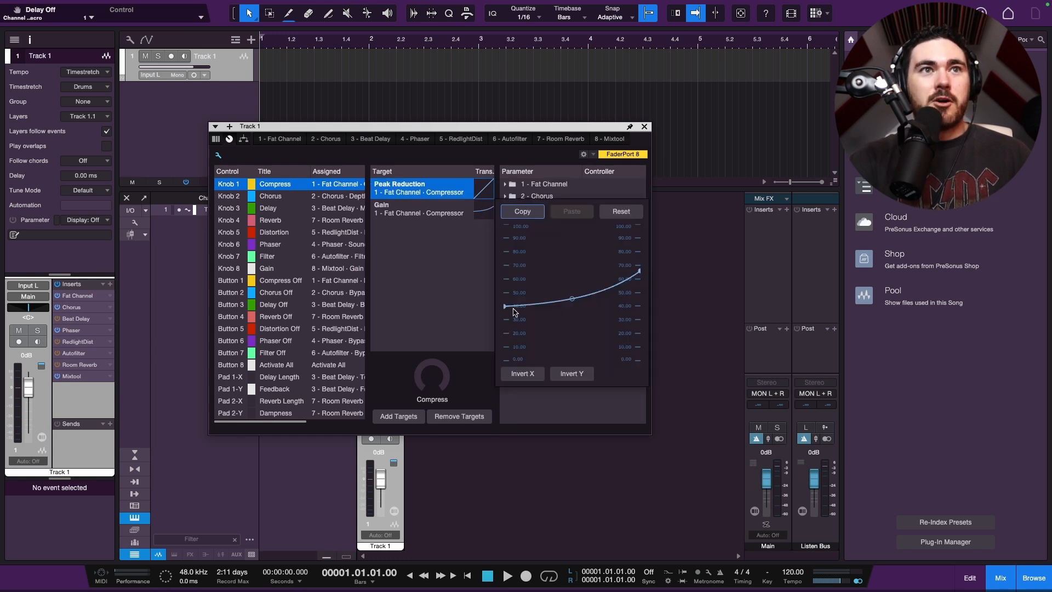
Step: Inspect the mapped targets of the Chorus and Delay knobs and return to the macro controls view
click(282, 201)
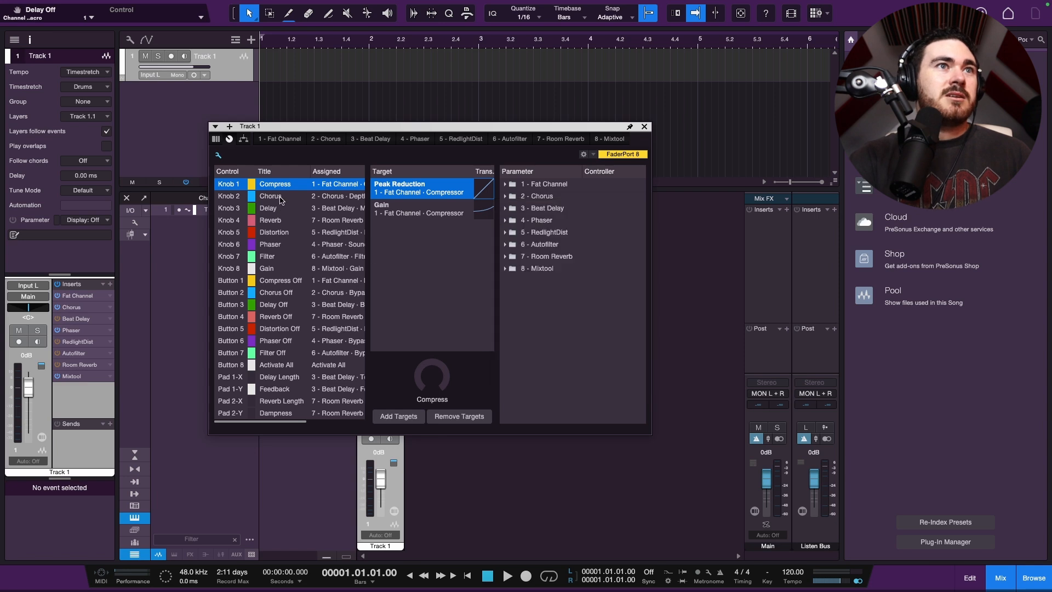
click(272, 196)
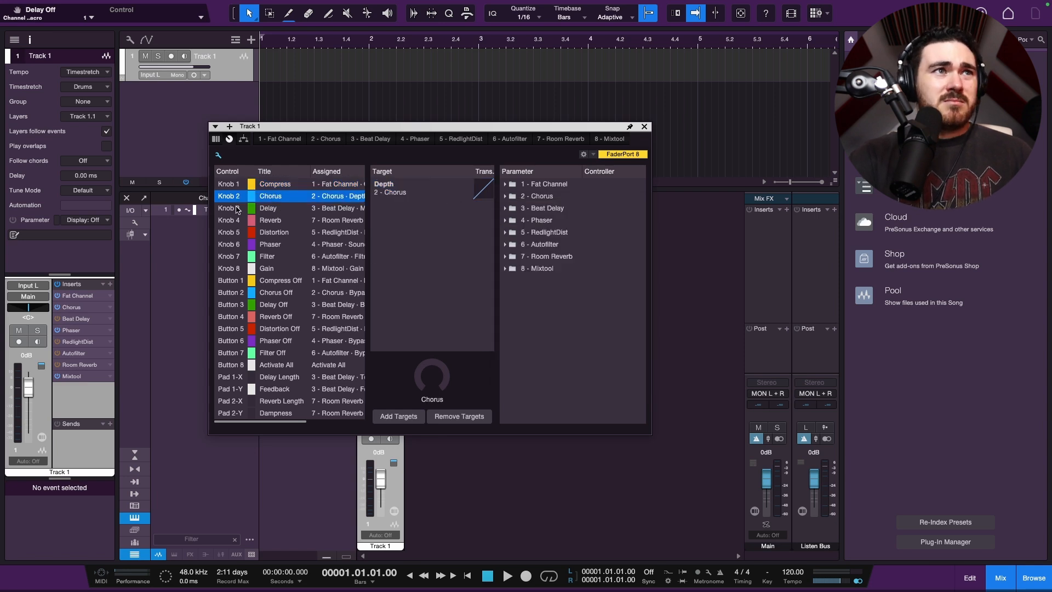
click(294, 220)
click(296, 211)
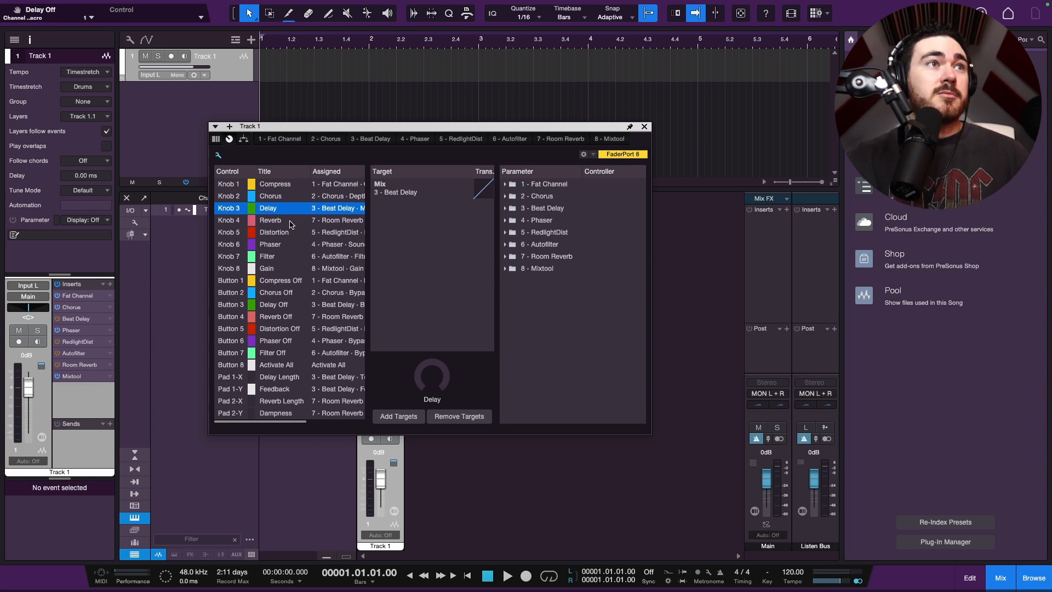
click(218, 156)
click(218, 156)
click(218, 157)
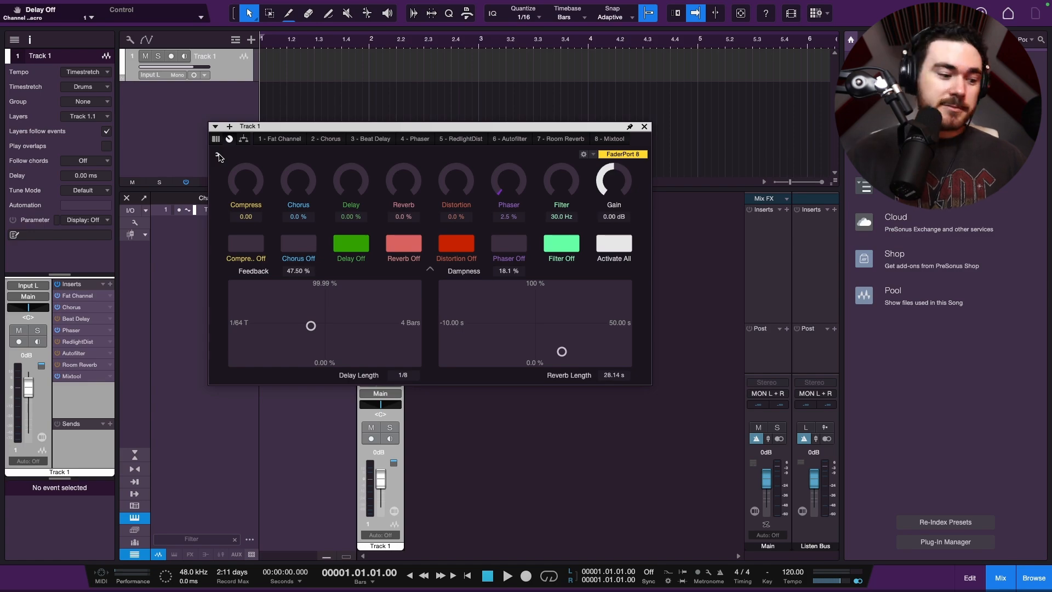